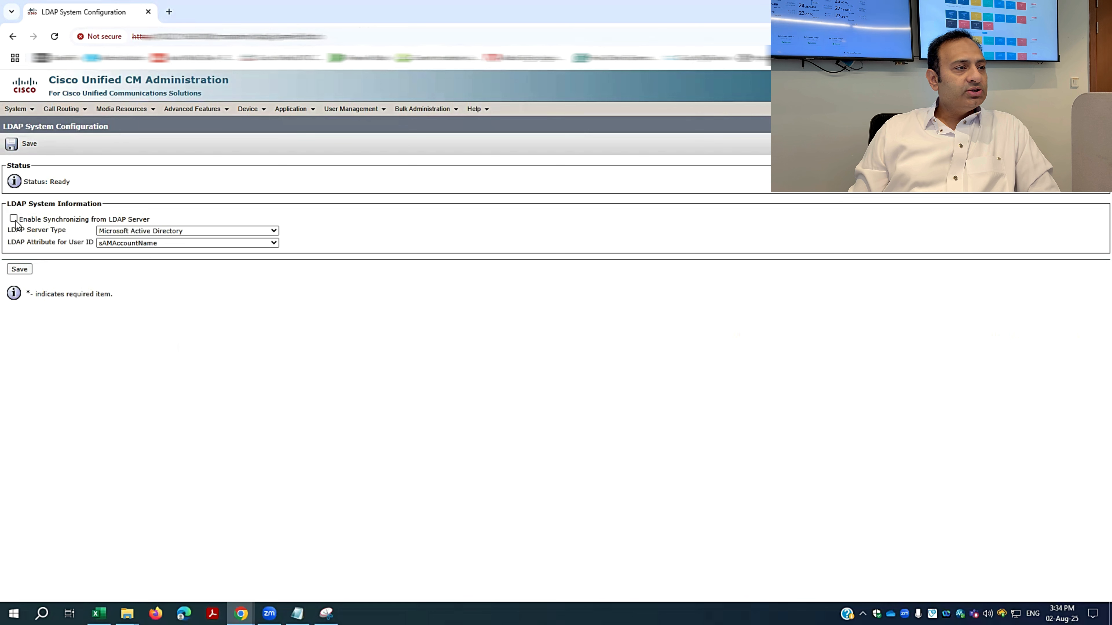
# Enable LDAP sync from Microsoft Active Directory with sAMAccountName as user ID, and save.
pyautogui.click(201, 233)
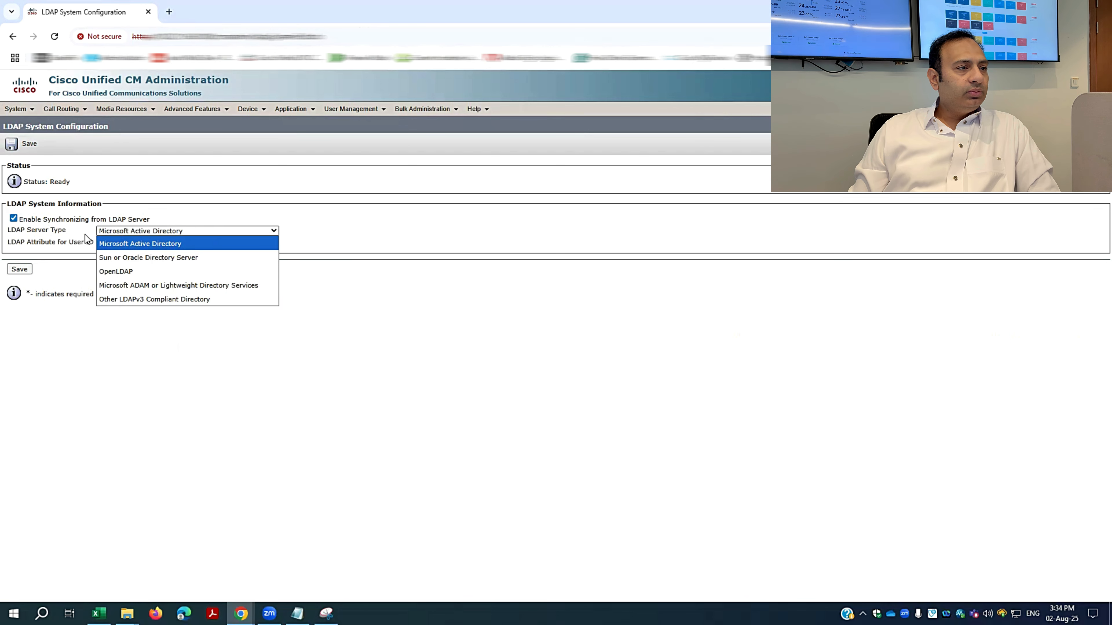
pyautogui.click(441, 262)
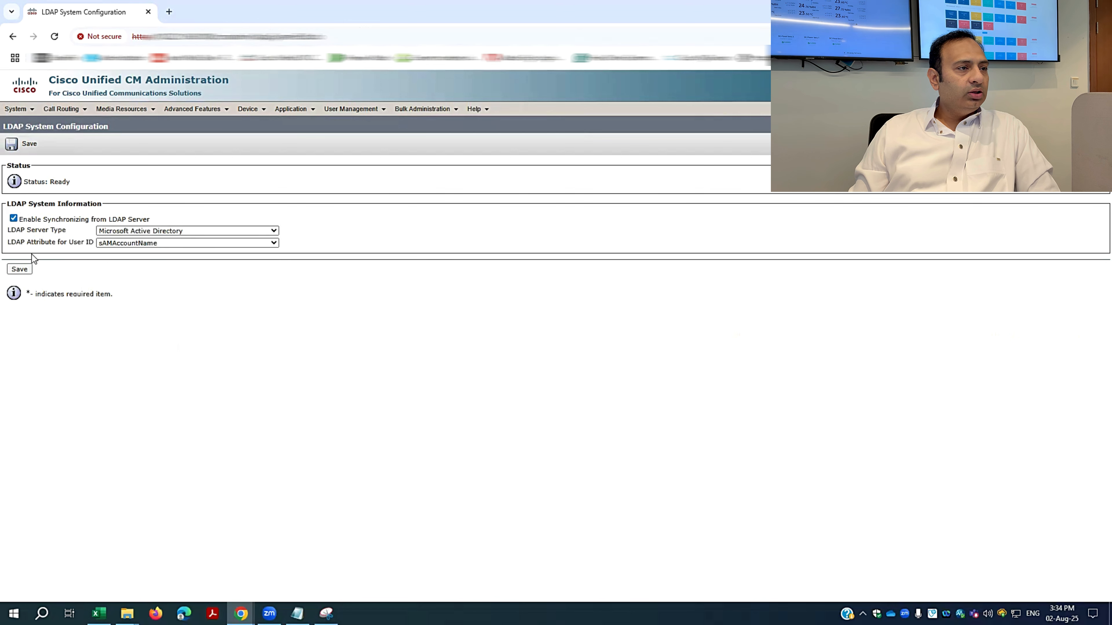
pyautogui.click(157, 245)
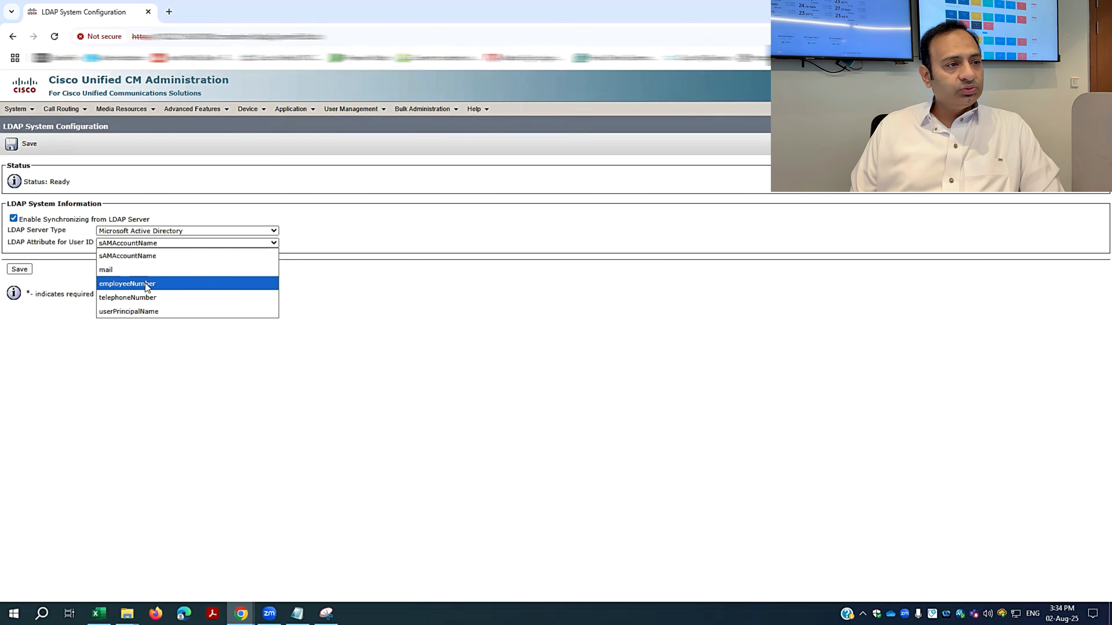
pyautogui.click(144, 258)
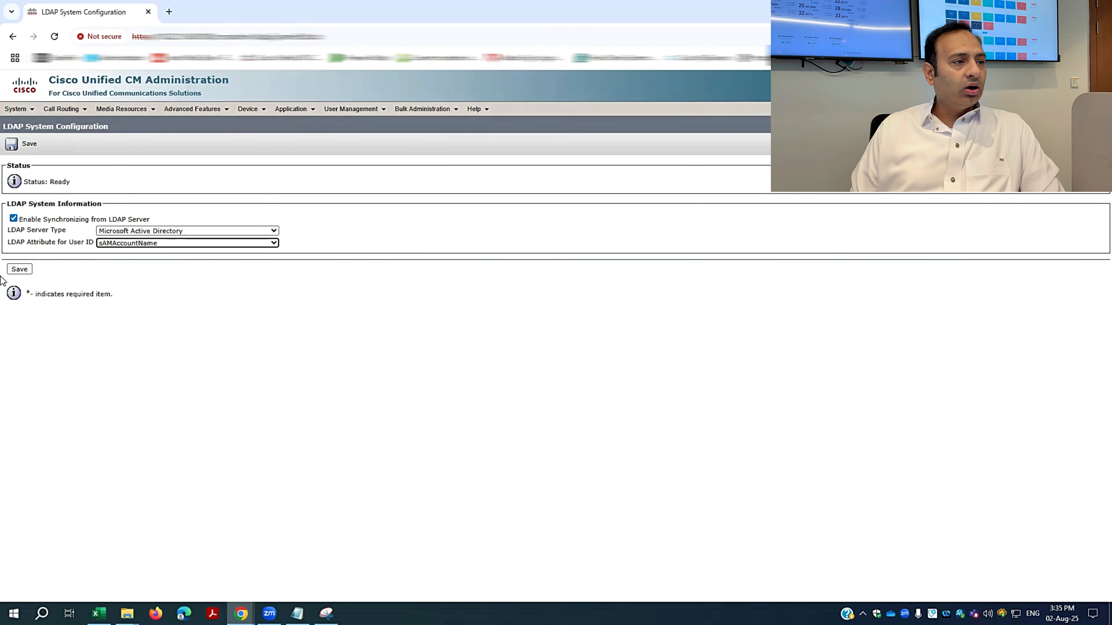
pyautogui.click(23, 271)
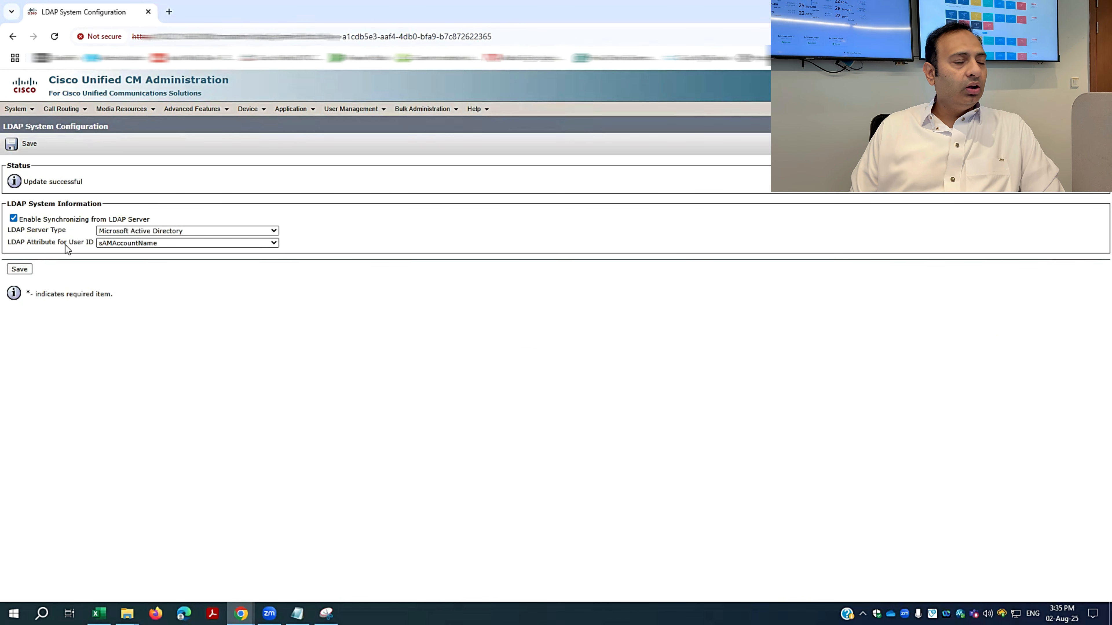
pyautogui.click(27, 112)
pyautogui.moveTo(67, 265)
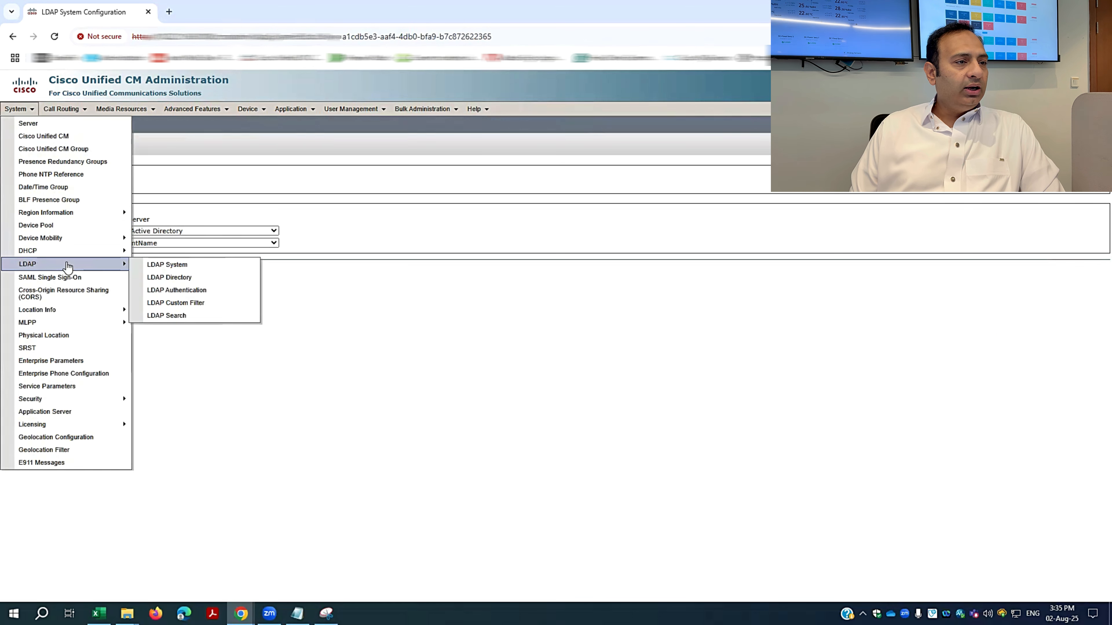
# Add a new LDAP directory configuration named LDAP-Directory.
pyautogui.click(182, 283)
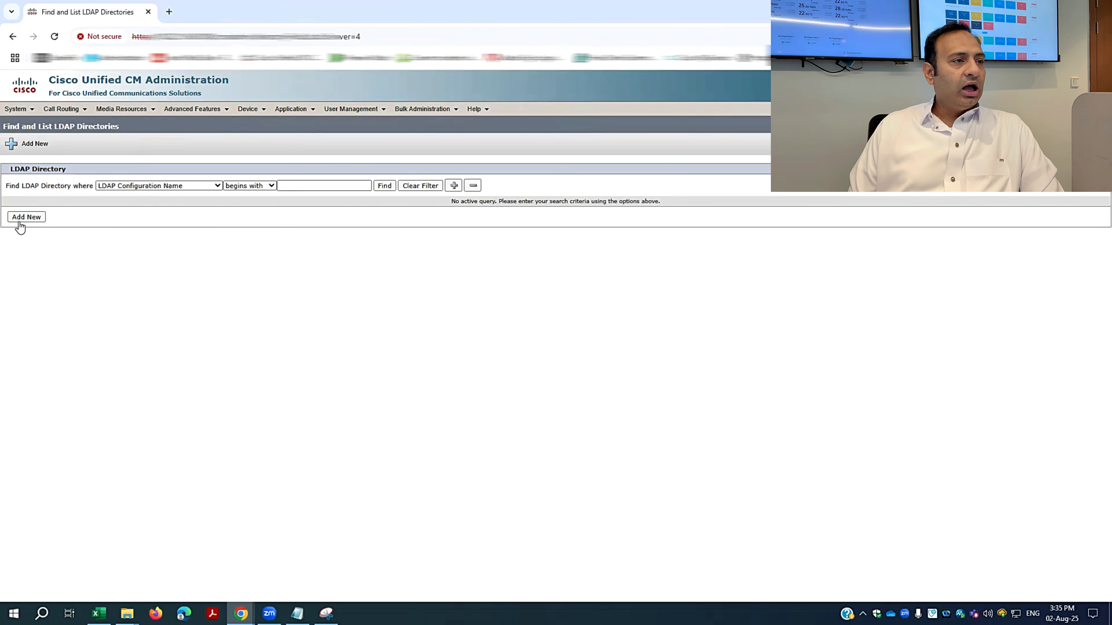
pyautogui.click(20, 217)
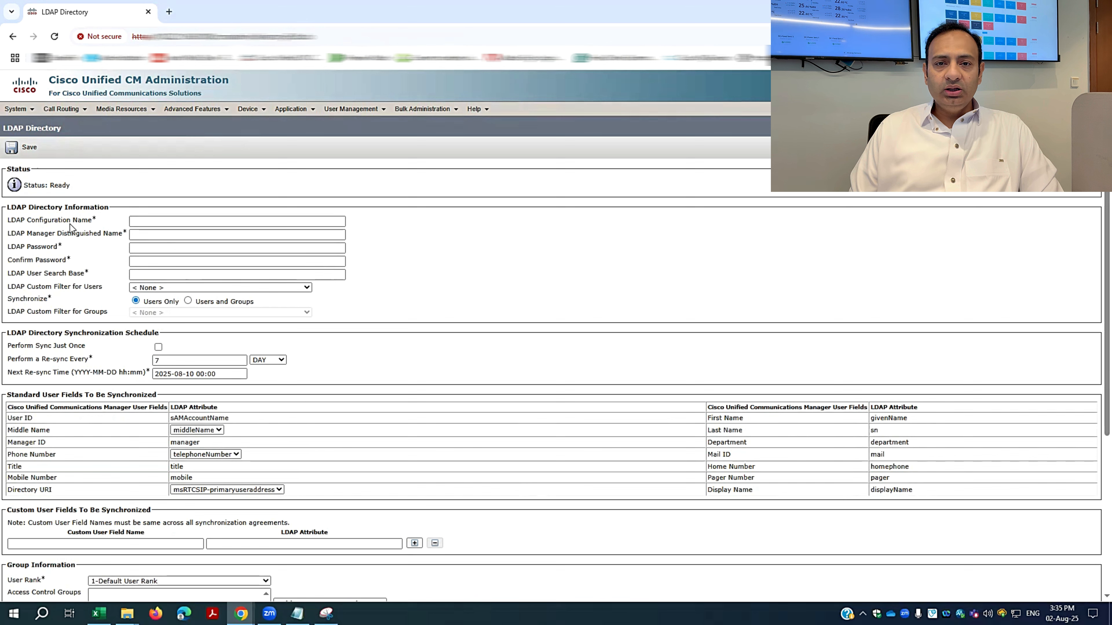
pyautogui.click(142, 221)
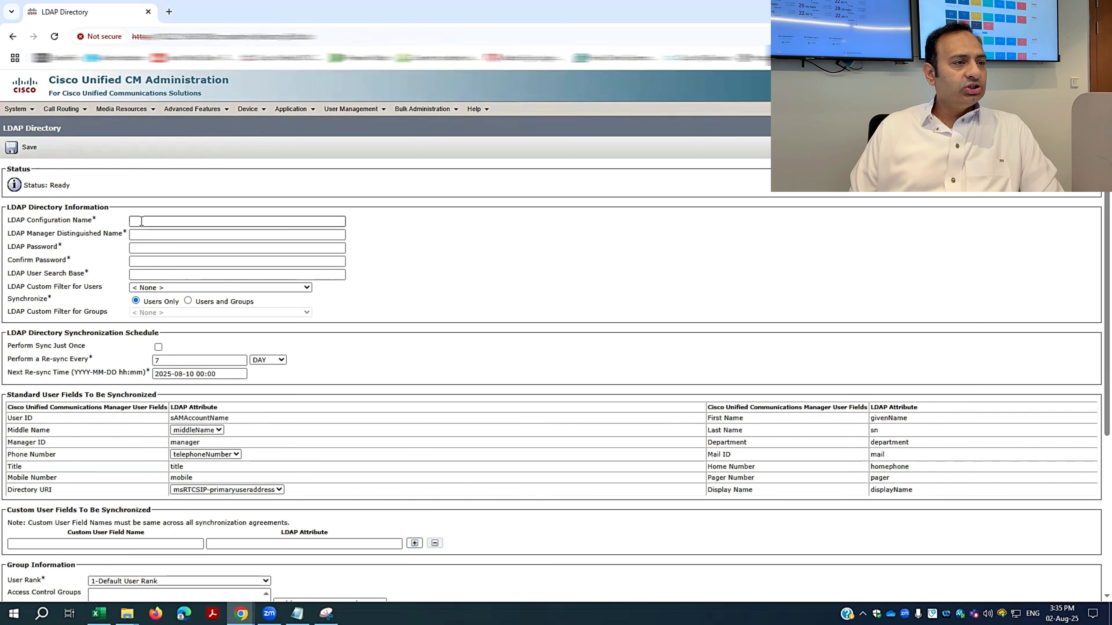
pyautogui.write('LDAP-Directory')
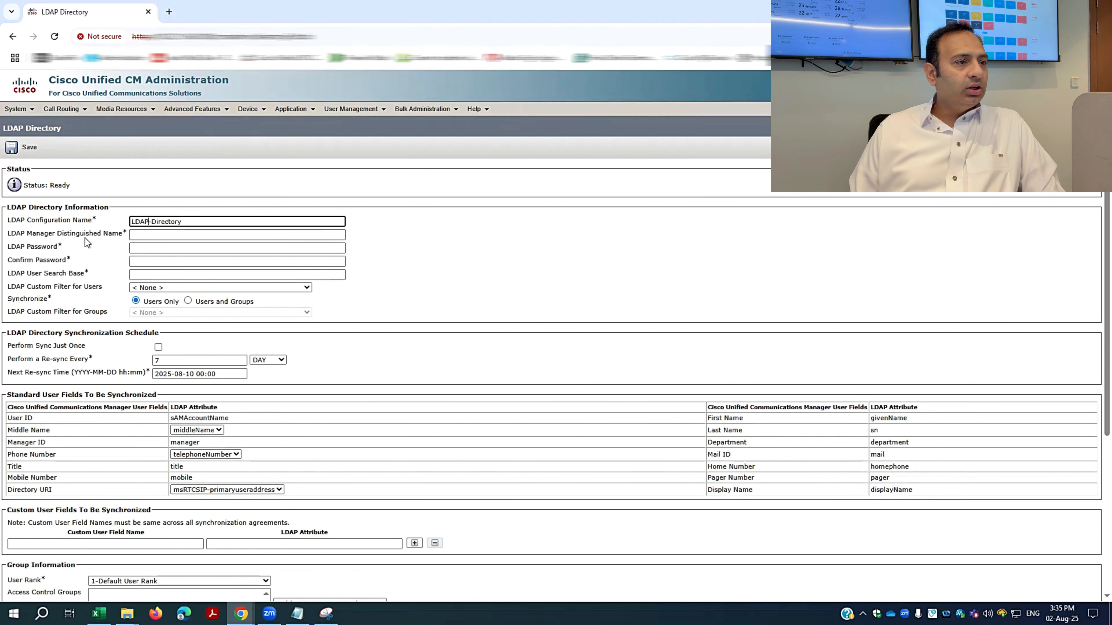
# Enter the manager account's distinguished name and paste its password into both password fields.
pyautogui.click(207, 234)
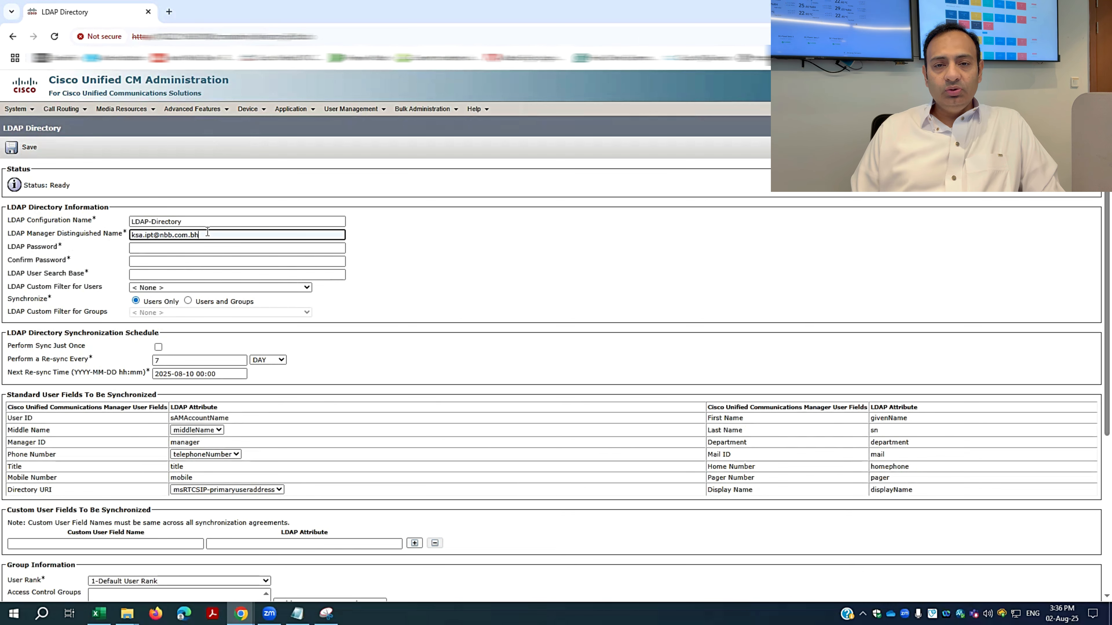
pyautogui.click(199, 246)
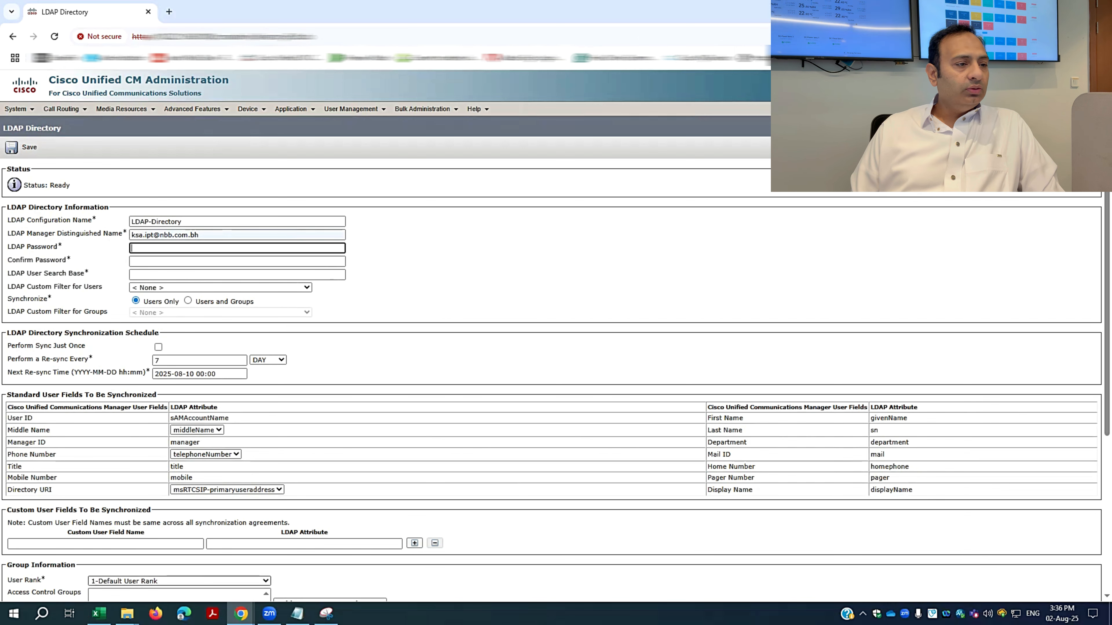
pyautogui.hotkey('ctrl', 'v')
pyautogui.press('Tab')
pyautogui.hotkey('ctrl', 'v')
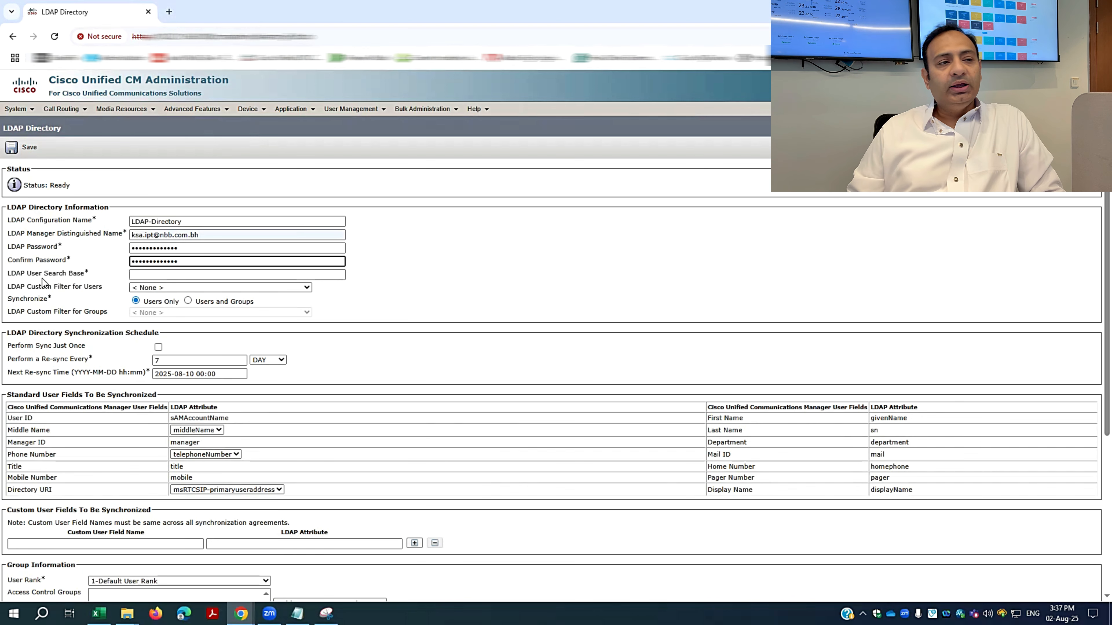
# Paste DC=NBB,DC=COM,DC=BH as the user search base.
pyautogui.click(242, 274)
pyautogui.write('DC=NBB,DC=COM,DC=BH')
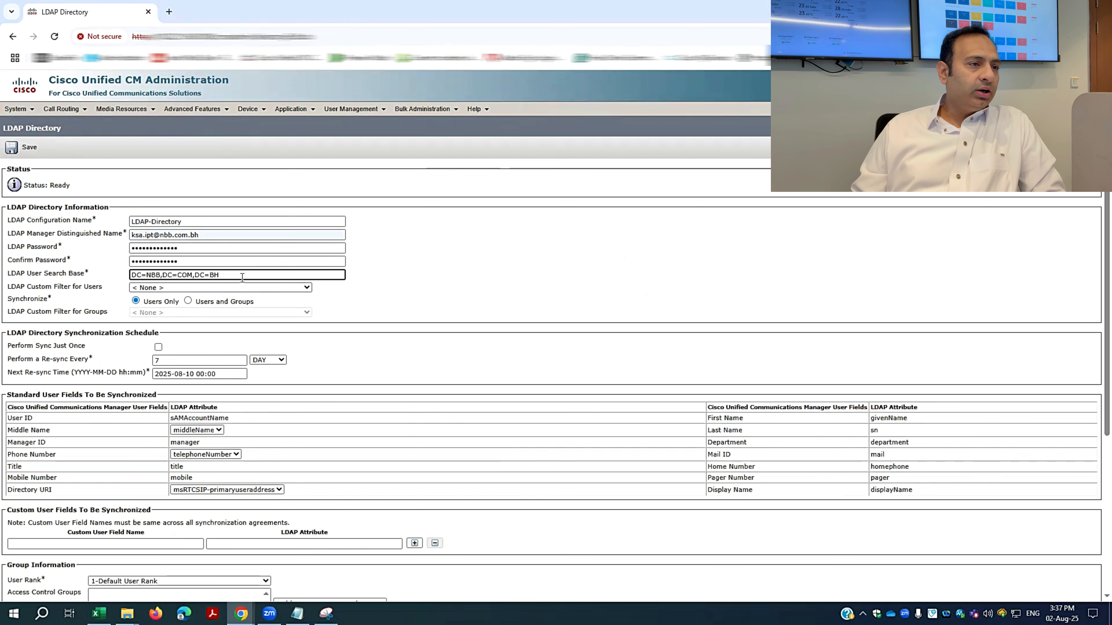
pyautogui.click(452, 282)
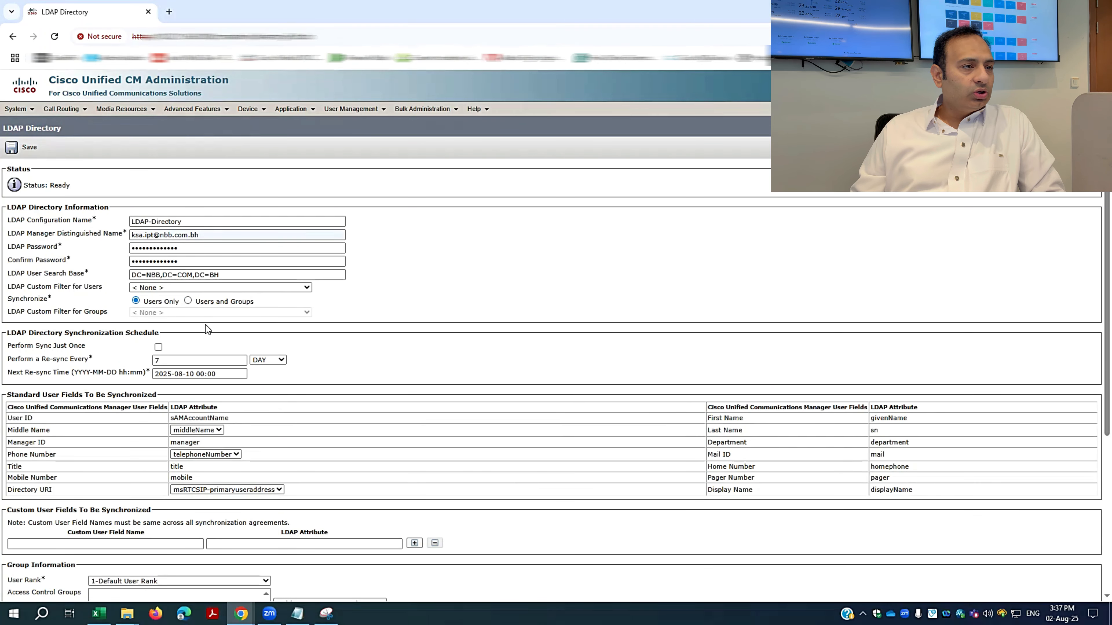
# Sync Users and Groups filtered to IPphone_Only, and set it to perform sync just once.
pyautogui.click(188, 302)
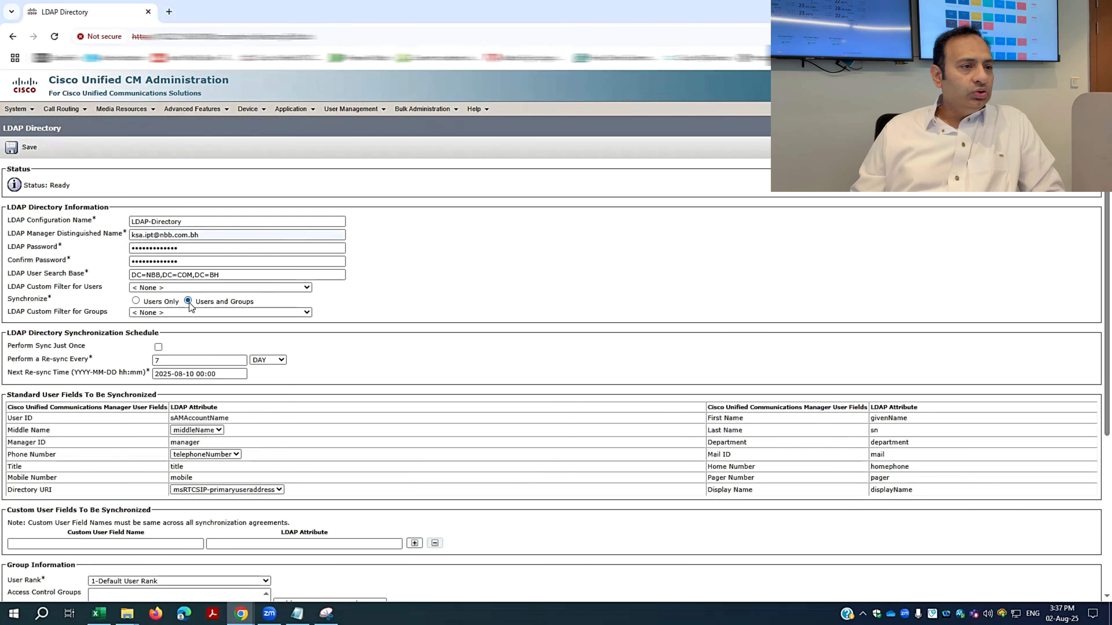
pyautogui.click(240, 311)
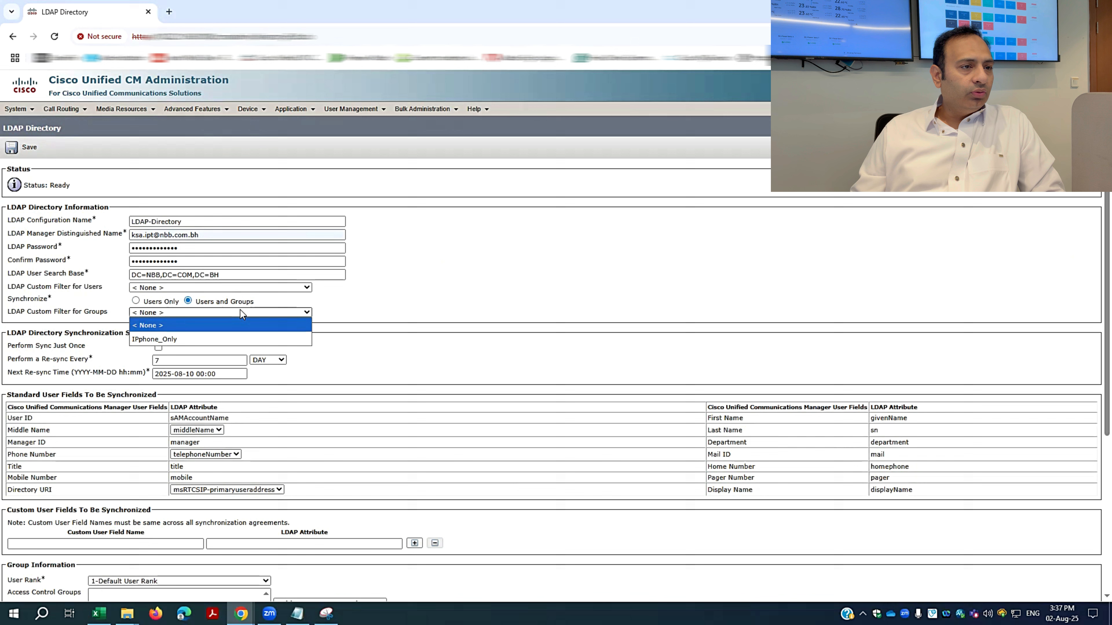
pyautogui.click(177, 340)
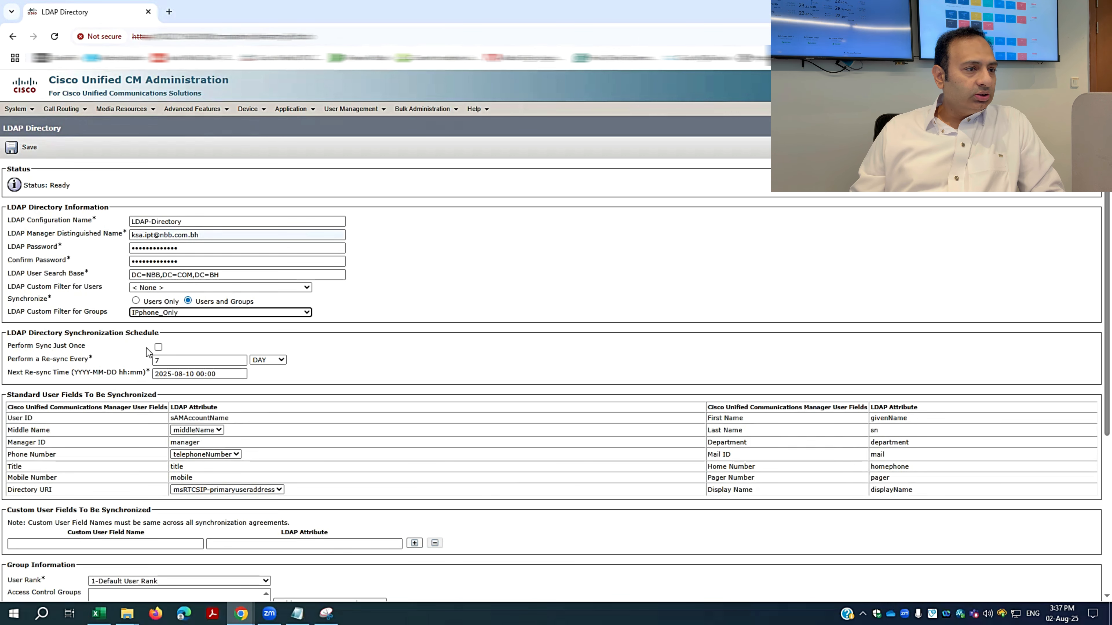
pyautogui.click(158, 348)
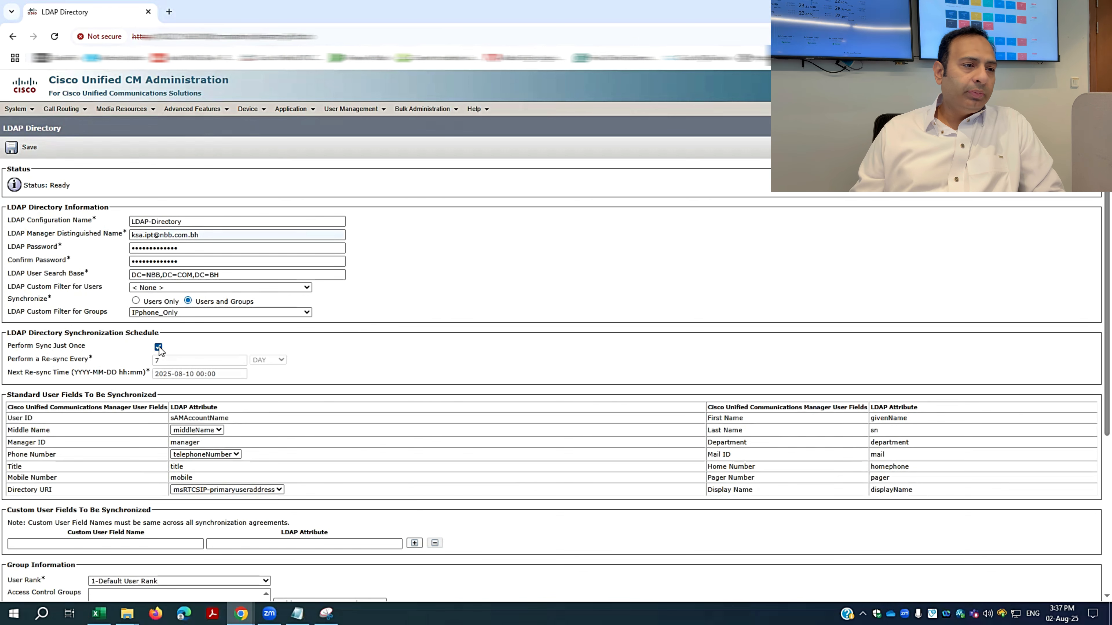
pyautogui.click(158, 347)
pyautogui.click(280, 360)
pyautogui.click(319, 368)
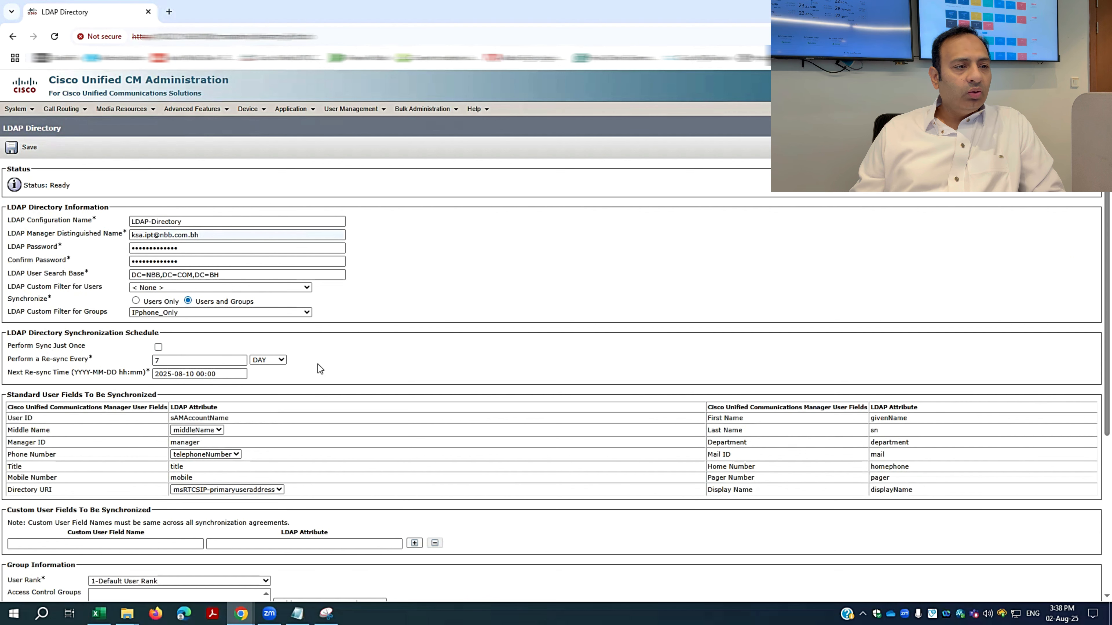
pyautogui.click(157, 347)
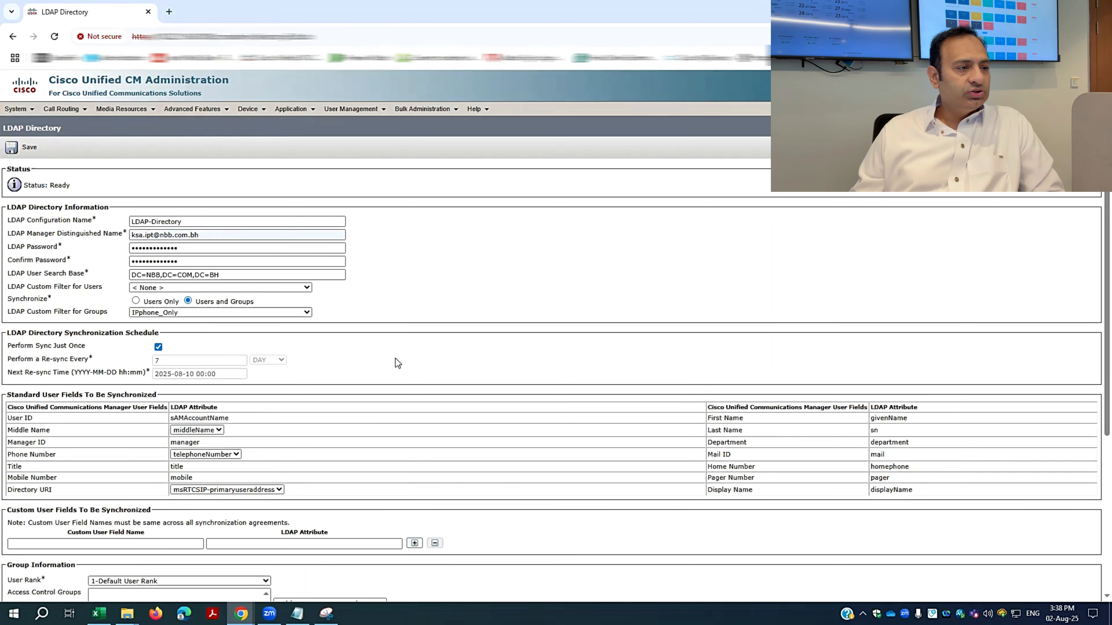
# Map the Phone Number field to the ipPhone LDAP attribute in LDAP-Directory.
pyautogui.scroll(-1, 396, 360)
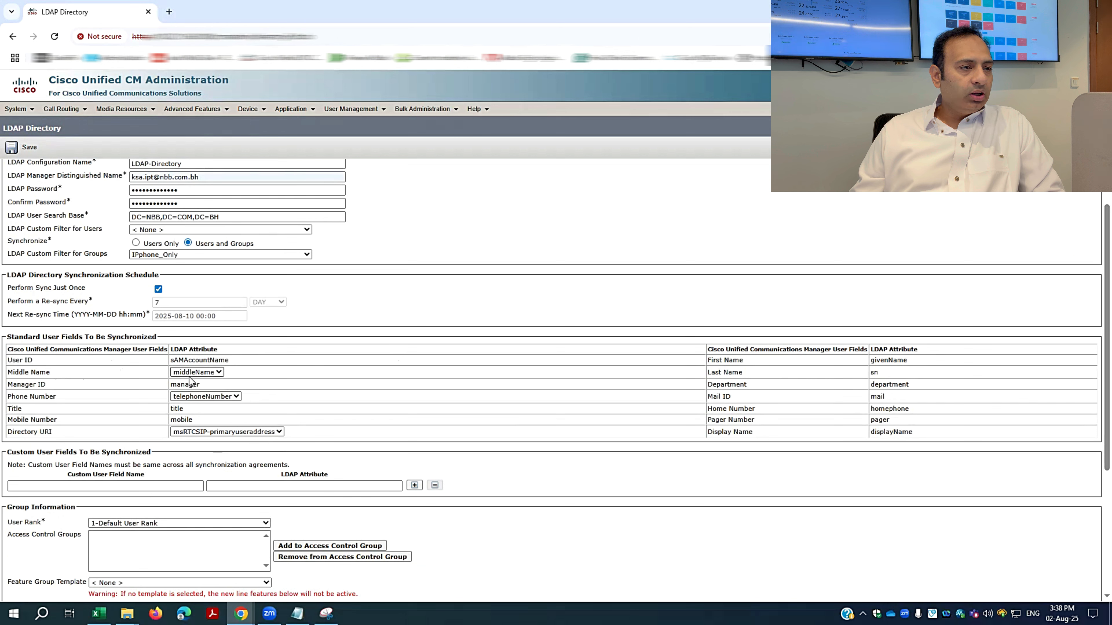
pyautogui.click(173, 397)
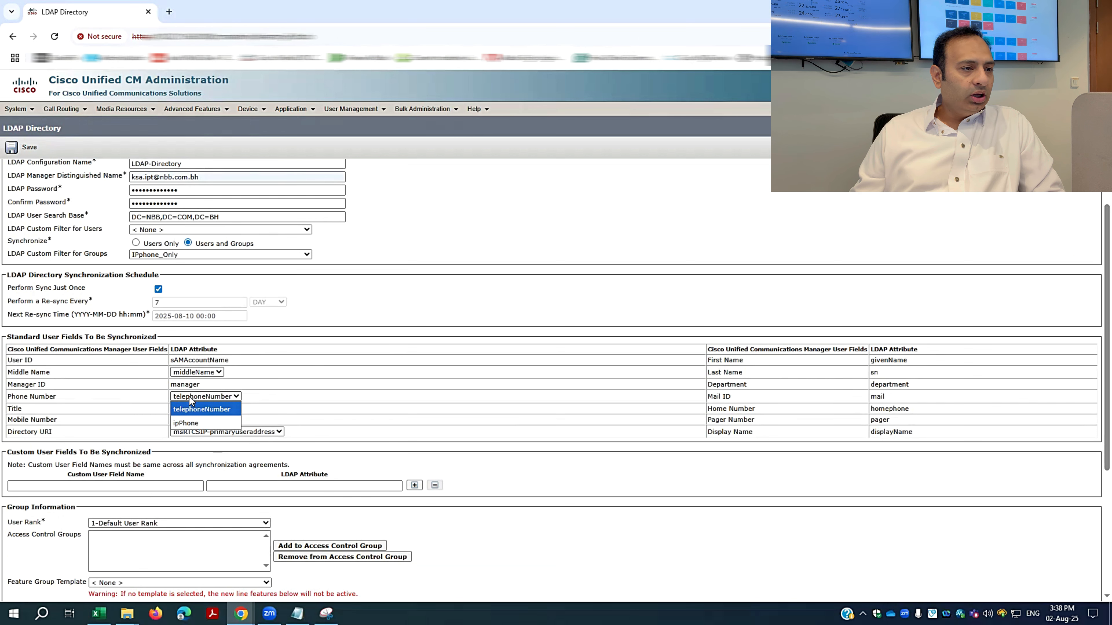
pyautogui.click(188, 423)
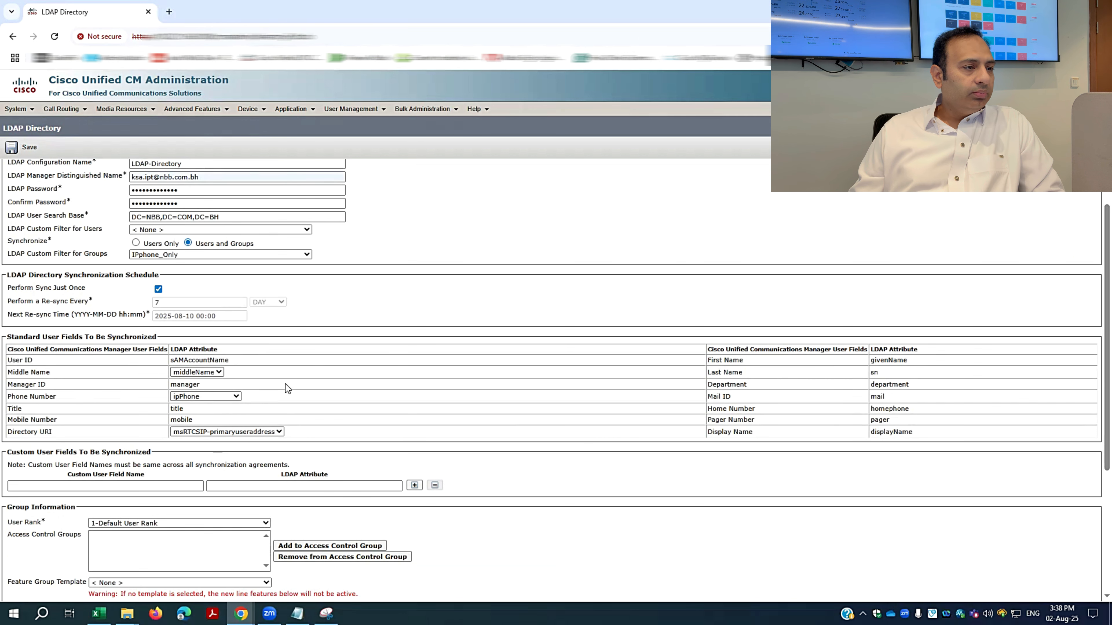
pyautogui.scroll(-1, 285, 385)
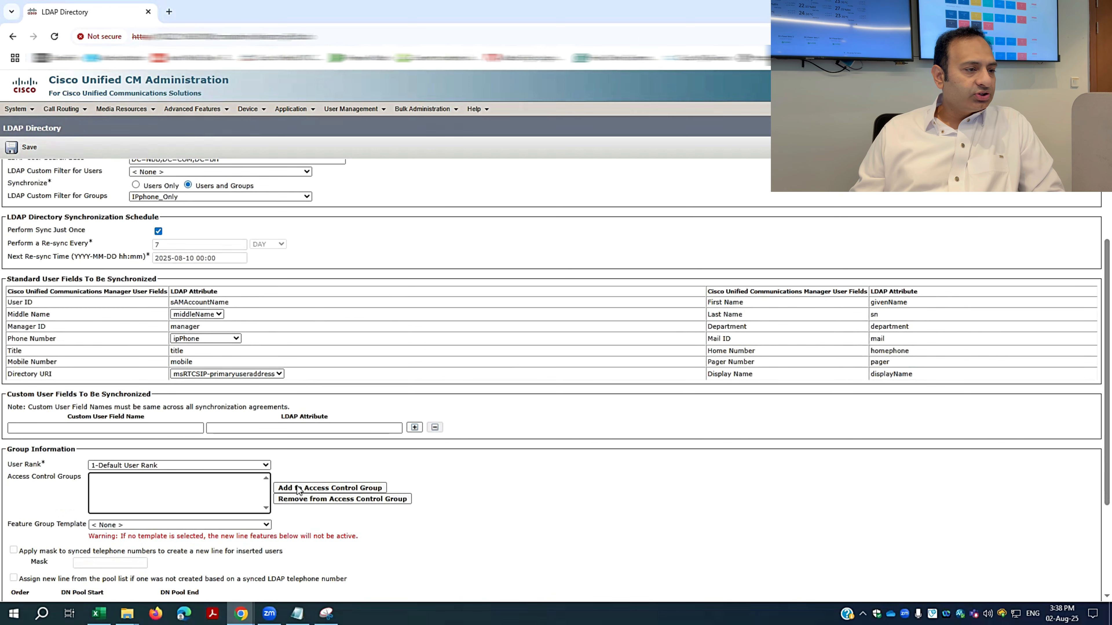
pyautogui.click(354, 490)
# Give synced users the Standard CCM End Users and Standard CTI Enabled access control groups.
pyautogui.click(309, 90)
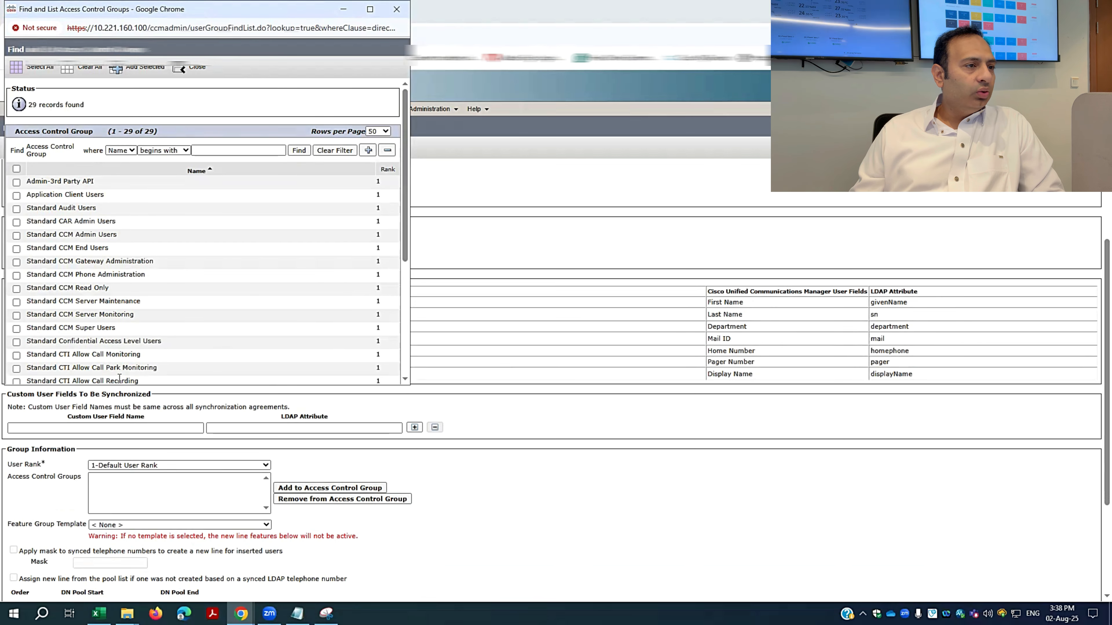
pyautogui.click(16, 249)
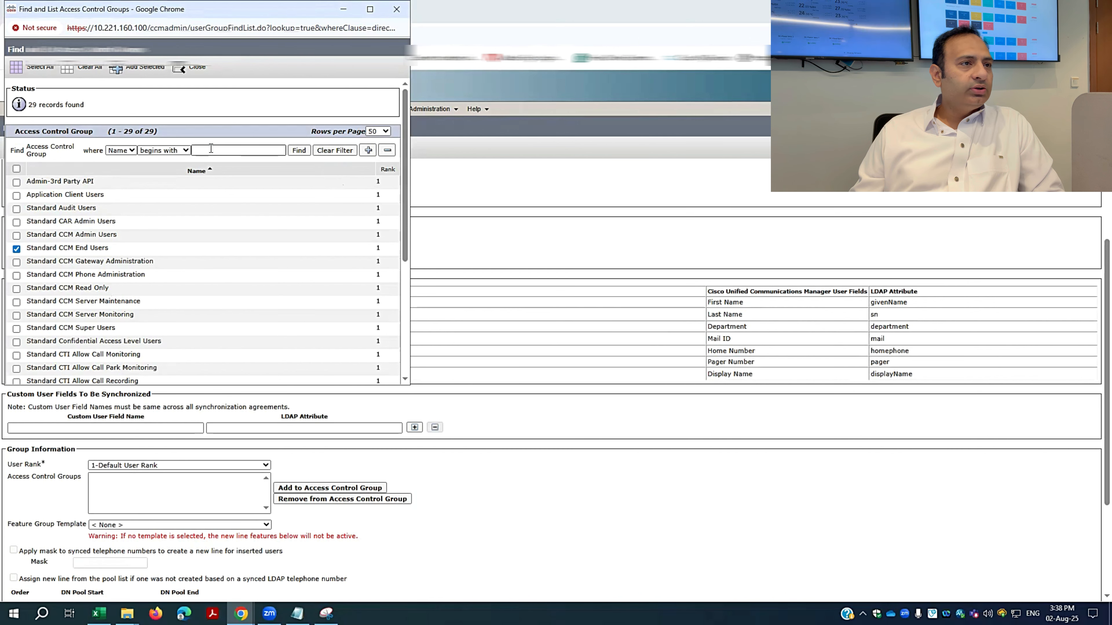
pyautogui.click(137, 69)
pyautogui.click(372, 489)
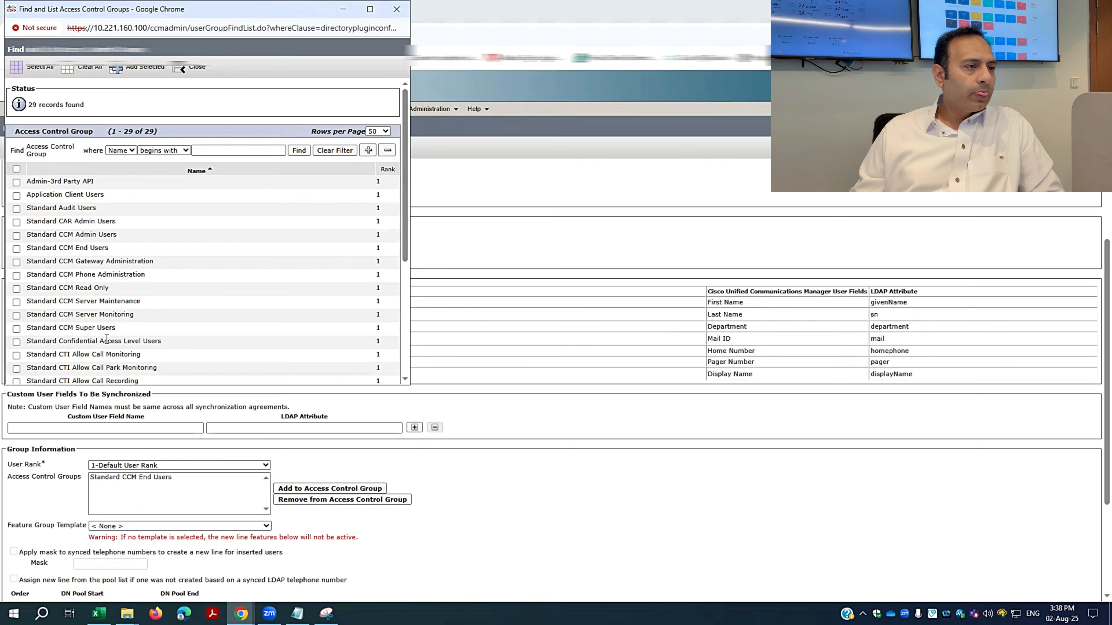
pyautogui.scroll(-3, 107, 339)
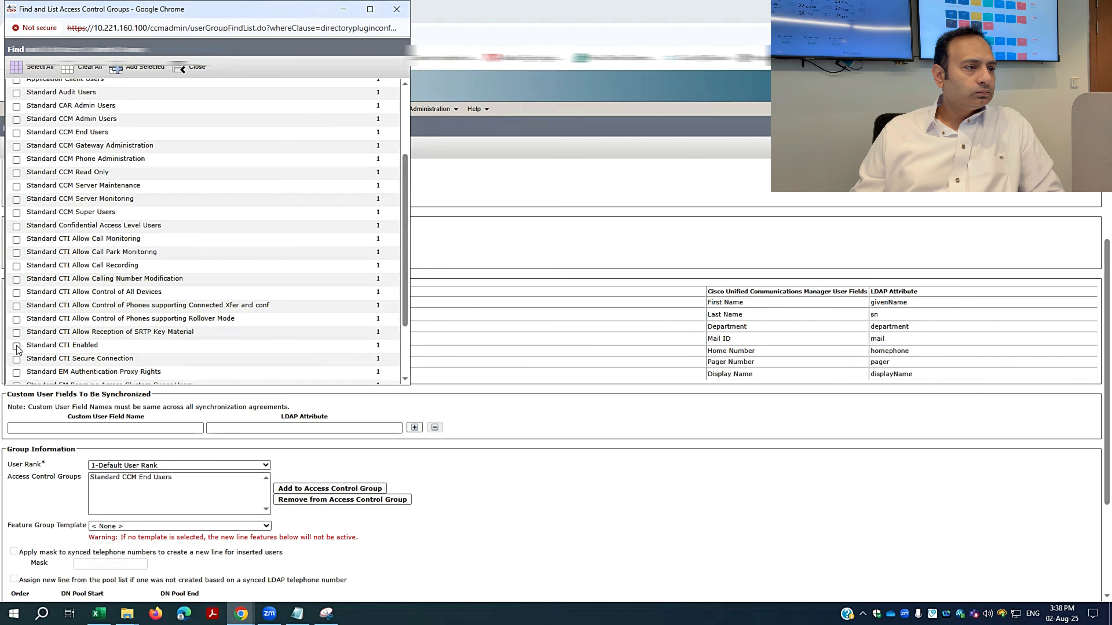
pyautogui.click(137, 67)
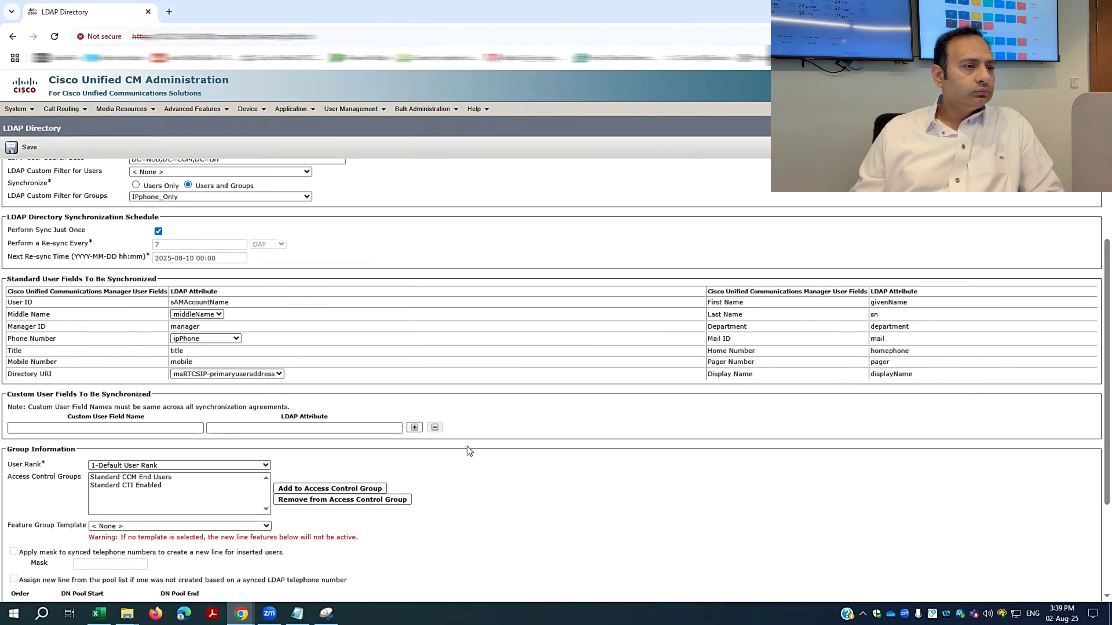
# Set LDAP server host 10.220.100.38 on port 389 and save LDAP-Directory.
pyautogui.scroll(-3, 512, 497)
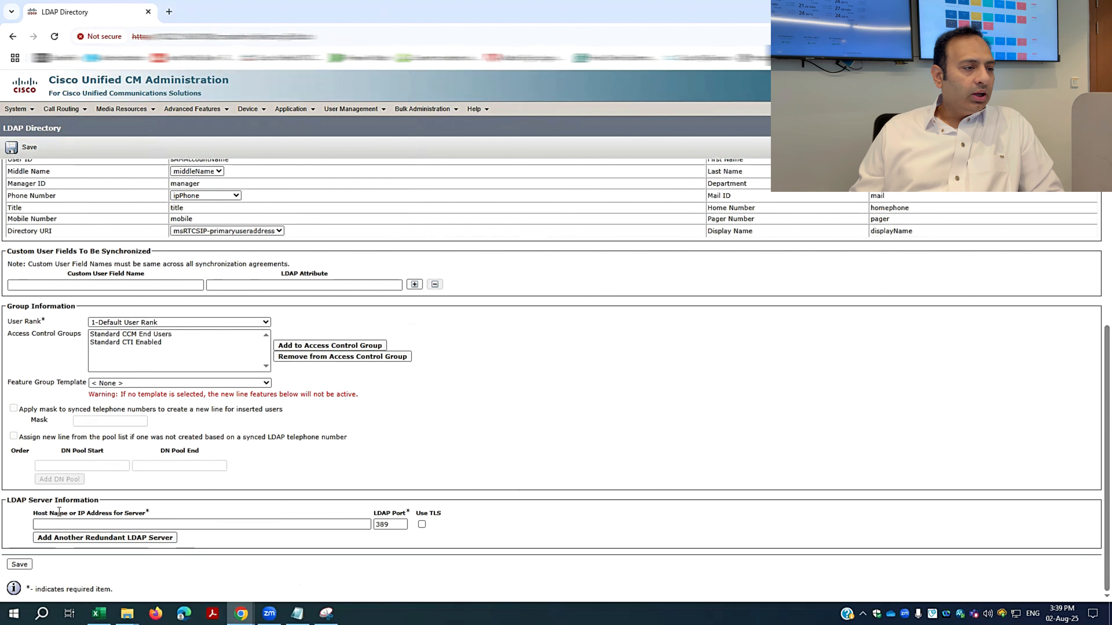
pyautogui.click(92, 522)
pyautogui.click(110, 538)
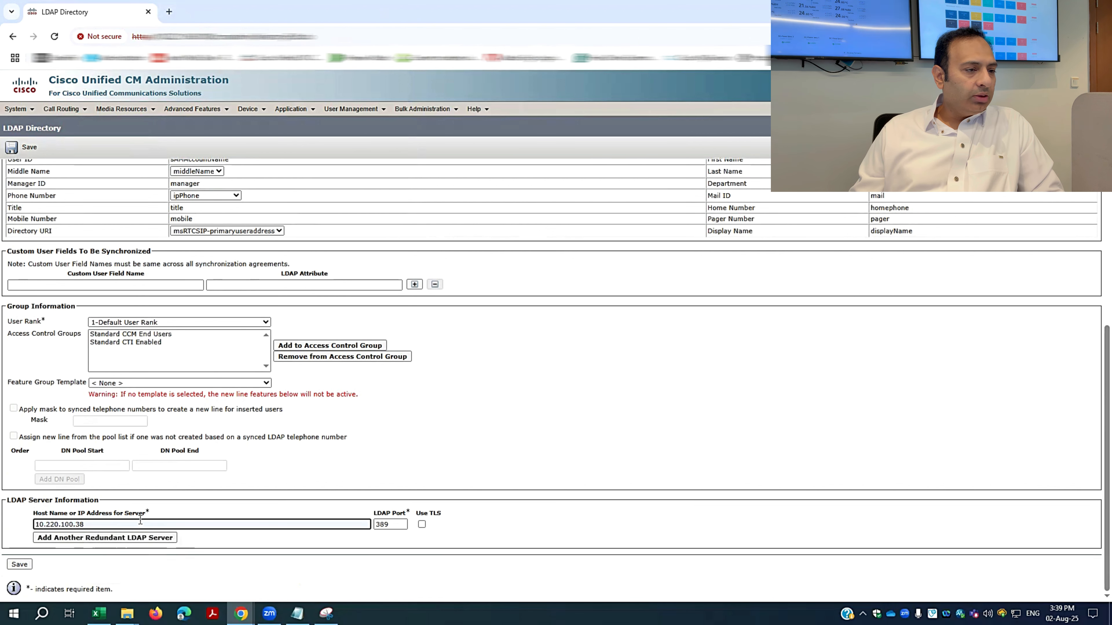
pyautogui.click(410, 537)
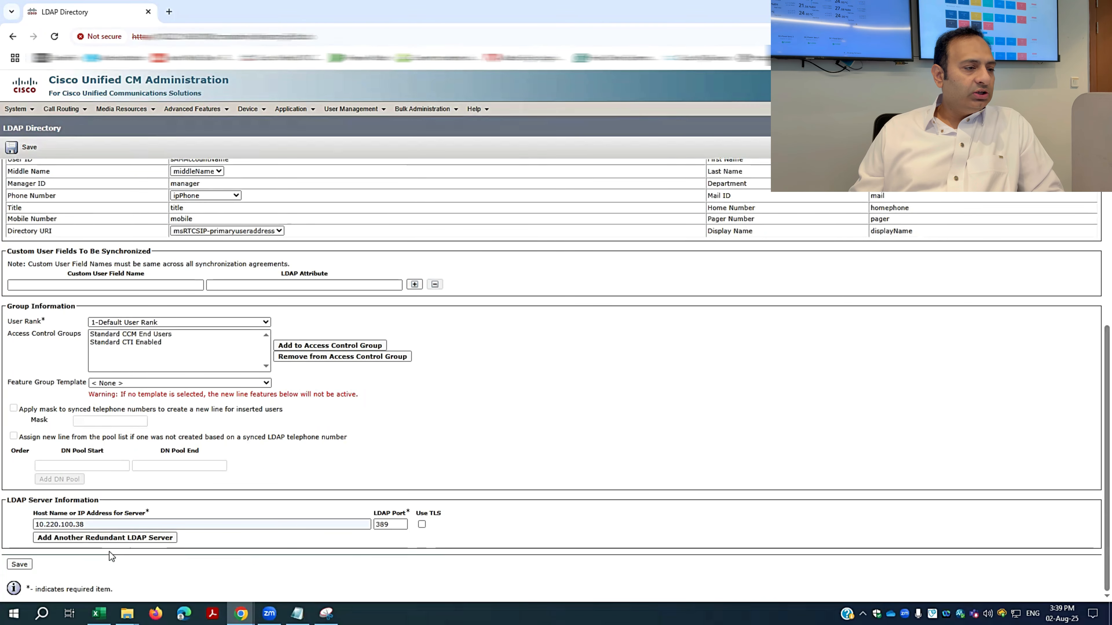
pyautogui.click(29, 565)
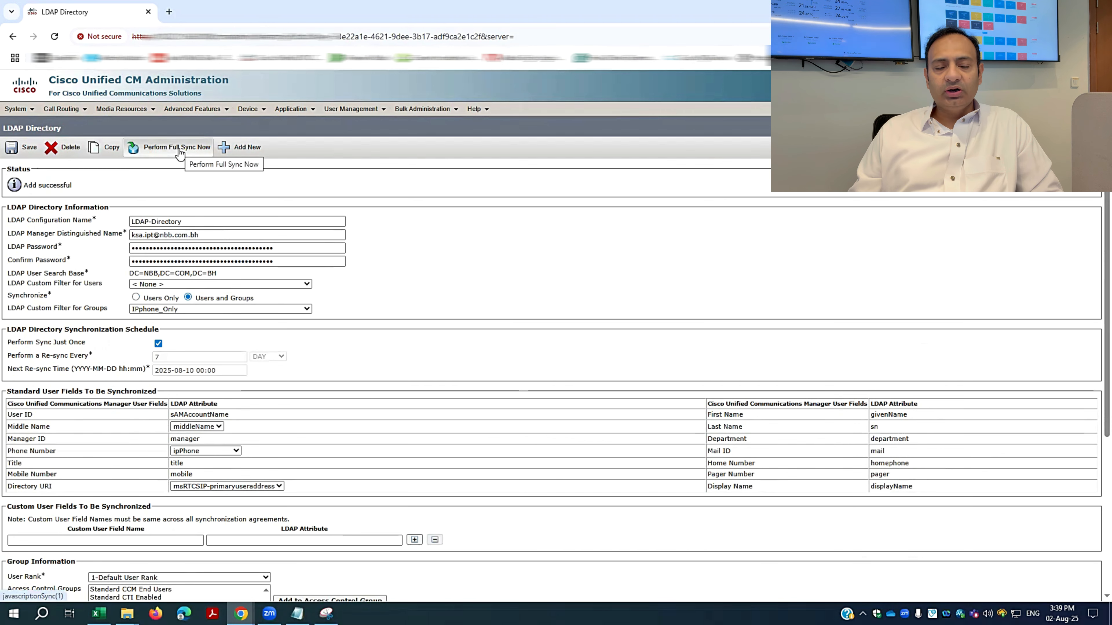
pyautogui.click(9, 109)
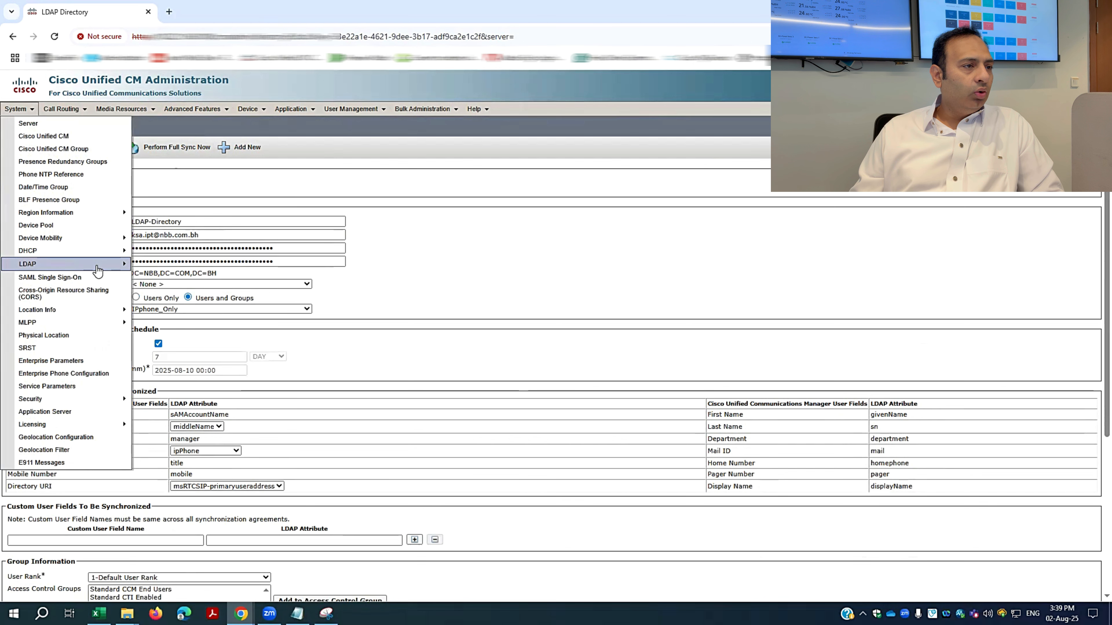
# Turn on LDAP authentication for end users with the manager DN and password entered twice.
pyautogui.moveTo(94, 264)
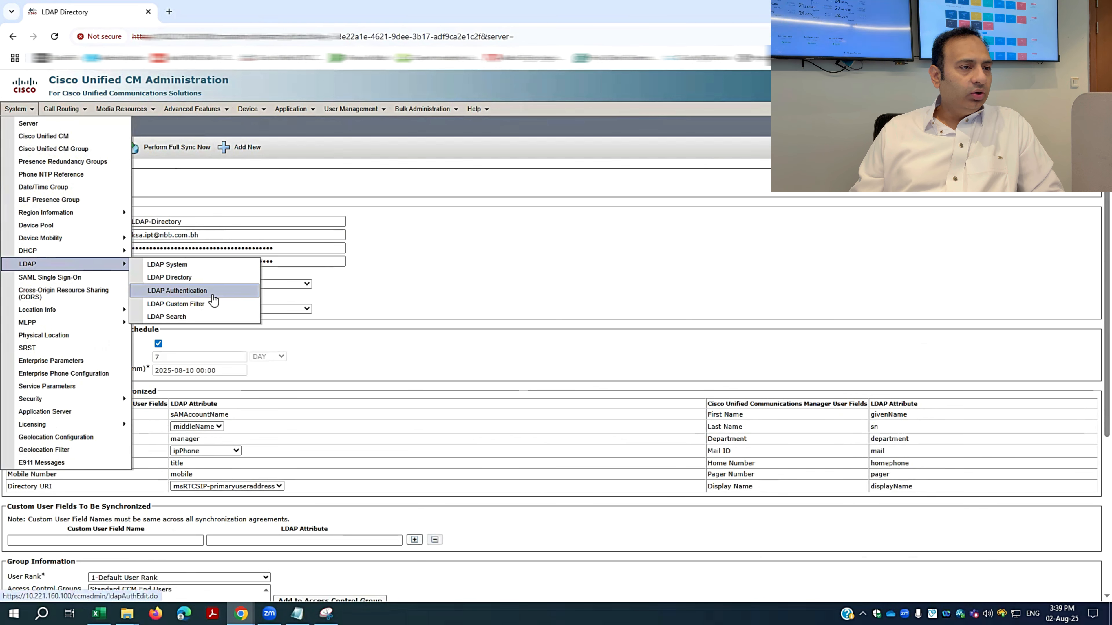
pyautogui.click(179, 293)
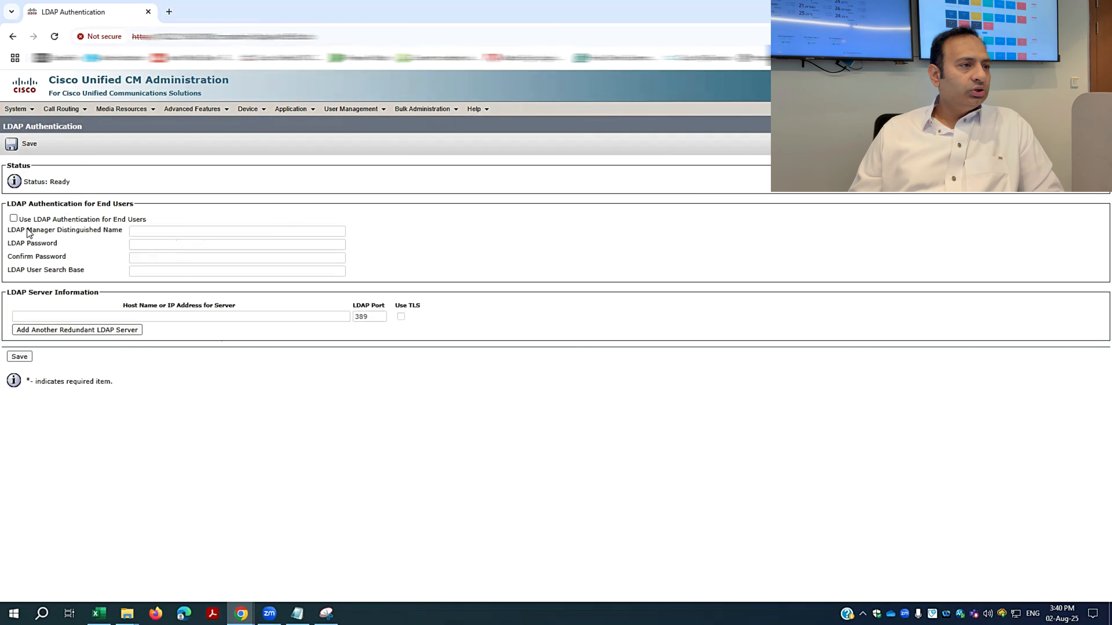
pyautogui.click(13, 218)
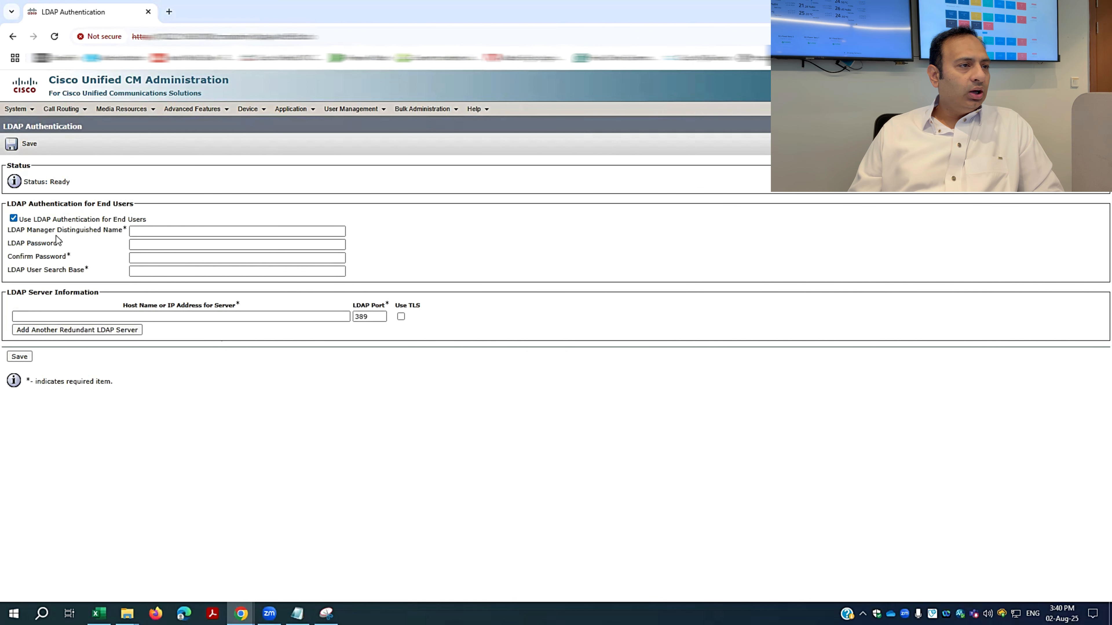
pyautogui.click(166, 234)
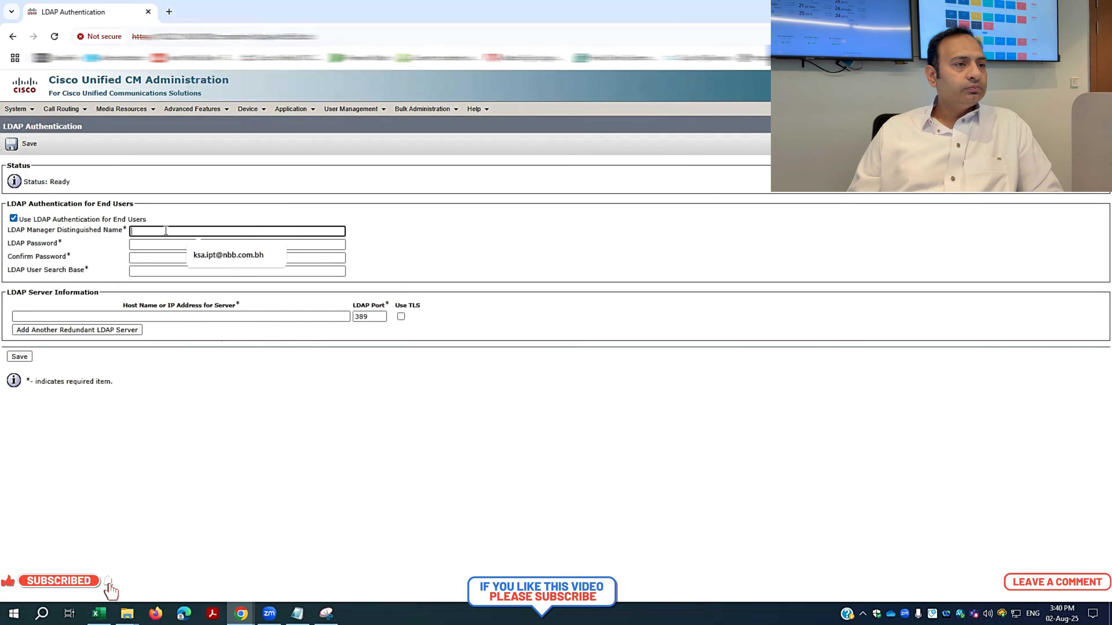
pyautogui.click(234, 258)
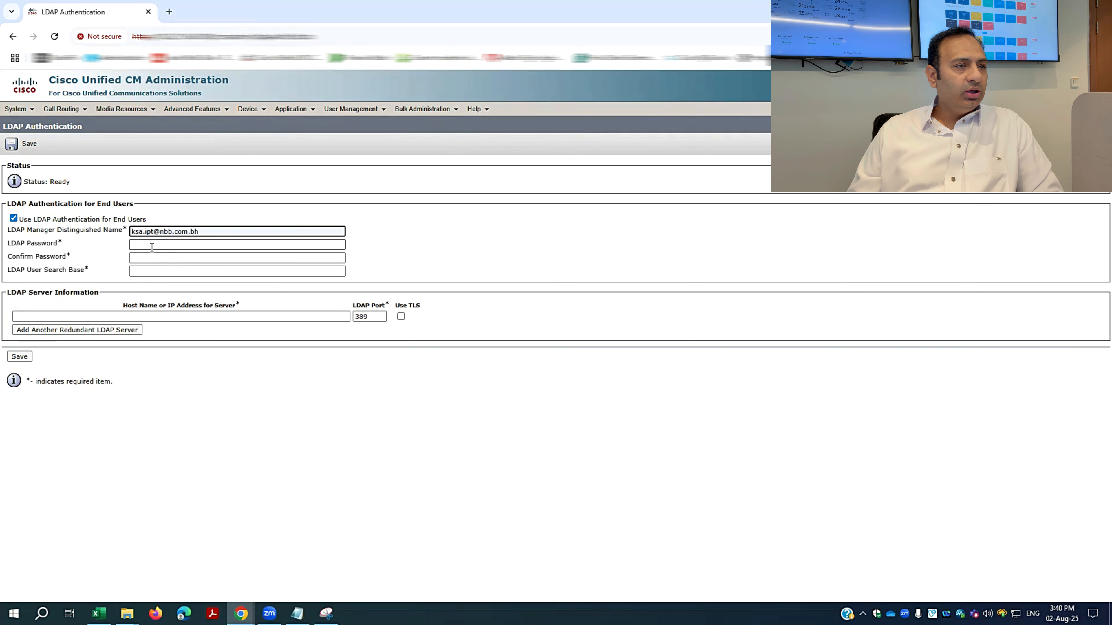
pyautogui.click(294, 246)
pyautogui.hotkey('ctrl', 'v')
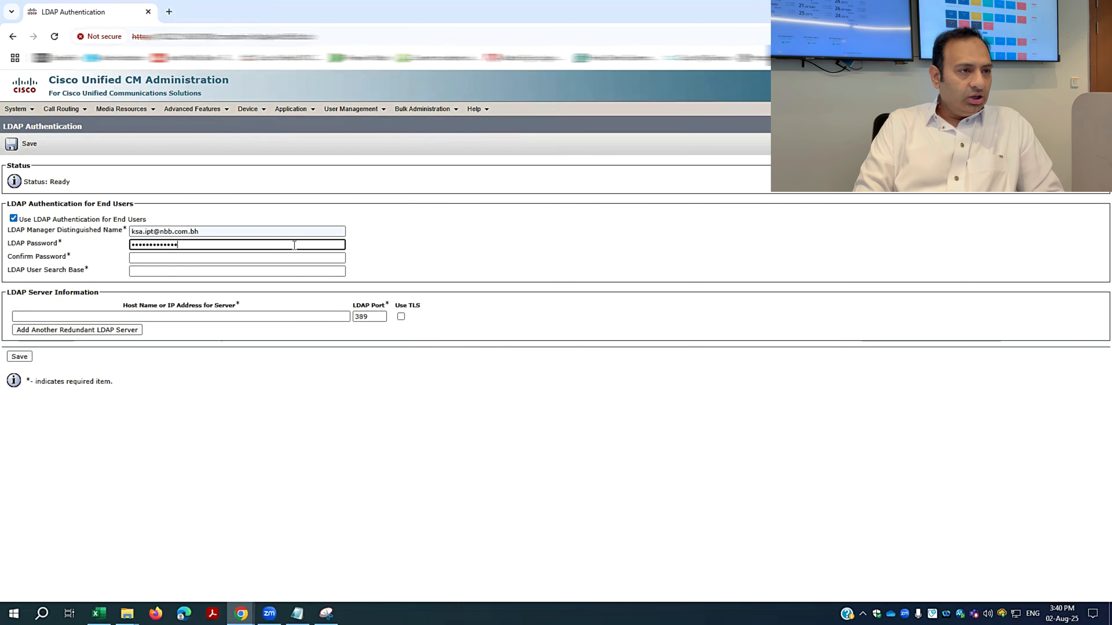
pyautogui.press('Tab')
pyautogui.hotkey('ctrl', 'v')
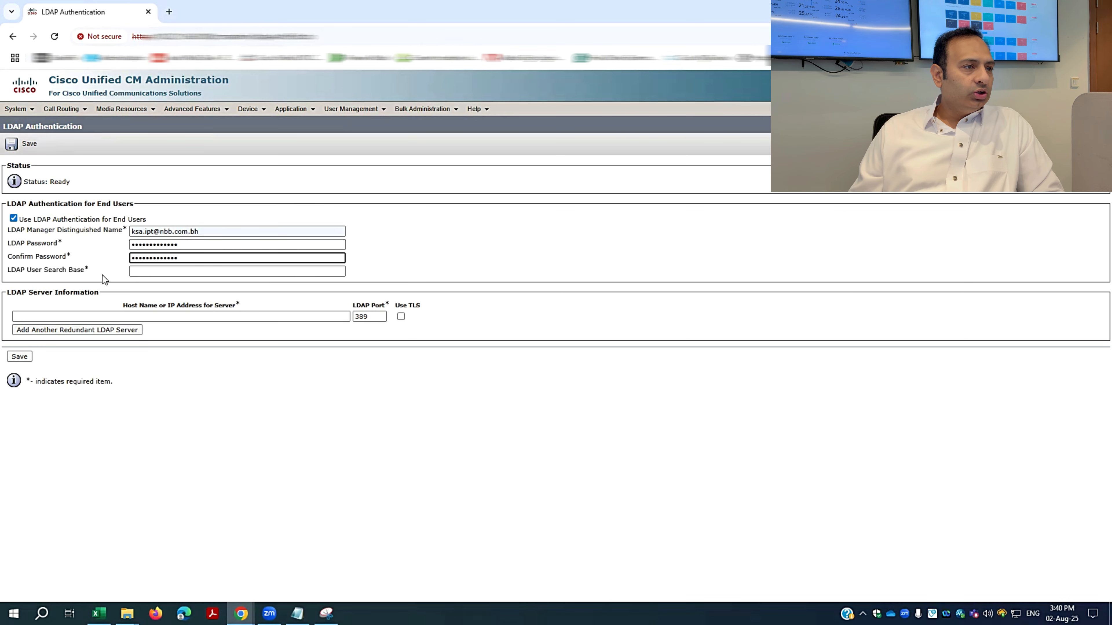
# Set search base DC=NBB,DC=COM,DC=BH and host 10.220.100.38 without TLS, then save.
pyautogui.click(153, 272)
pyautogui.click(243, 298)
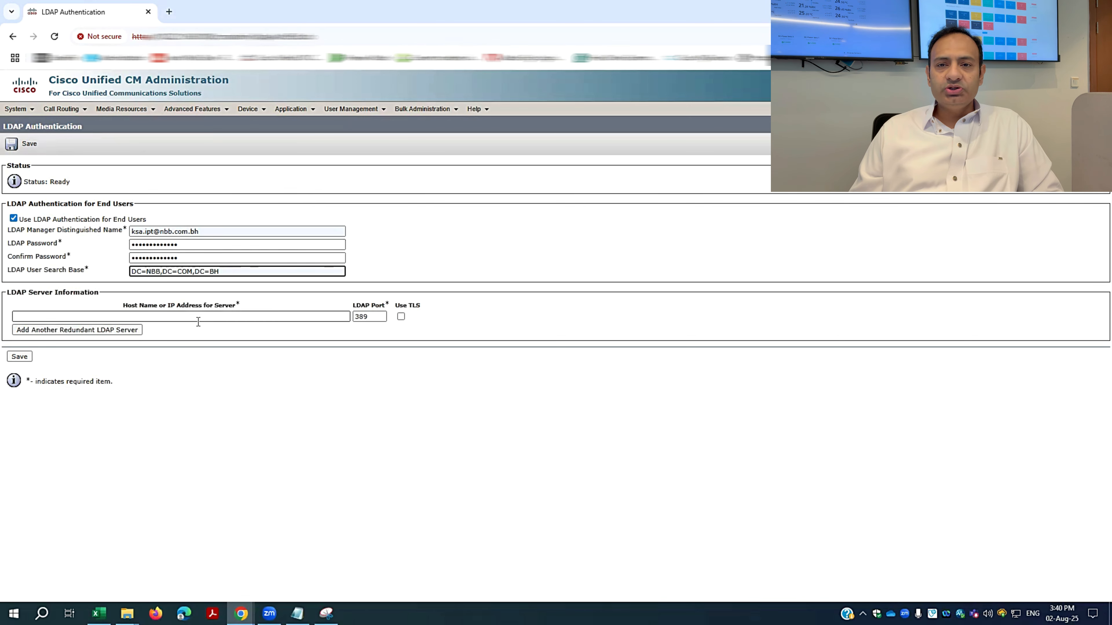
pyautogui.click(106, 314)
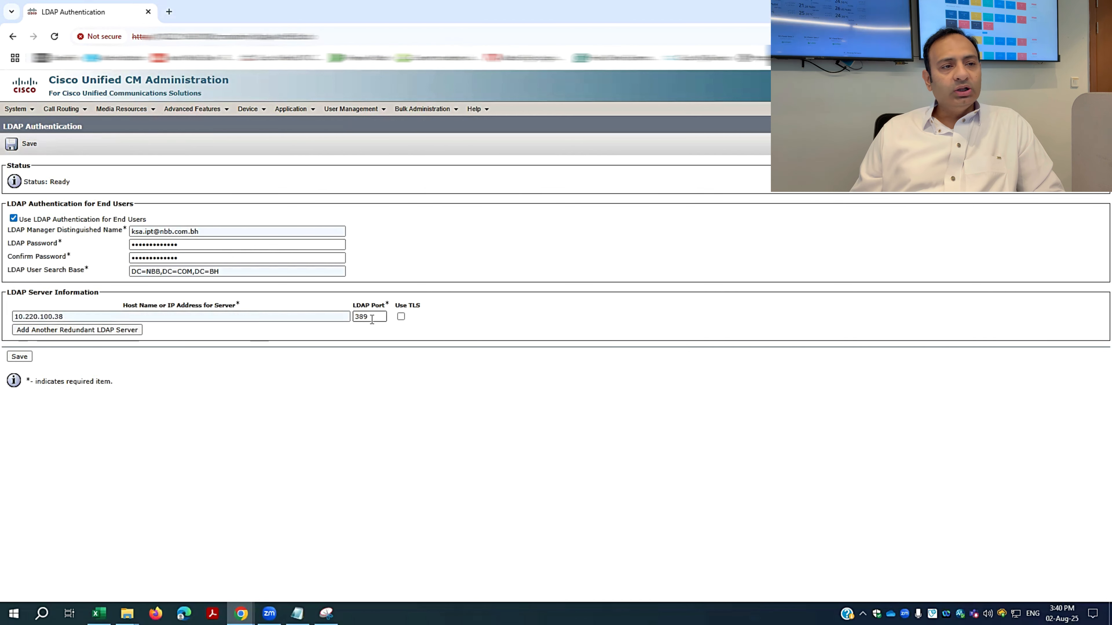
pyautogui.click(401, 316)
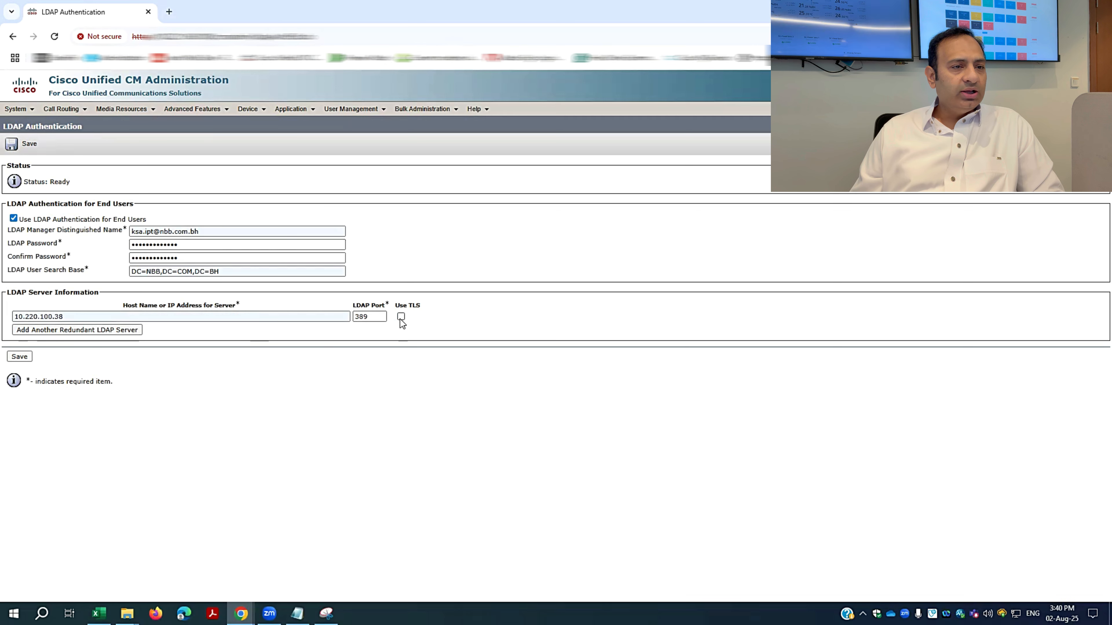
pyautogui.click(19, 357)
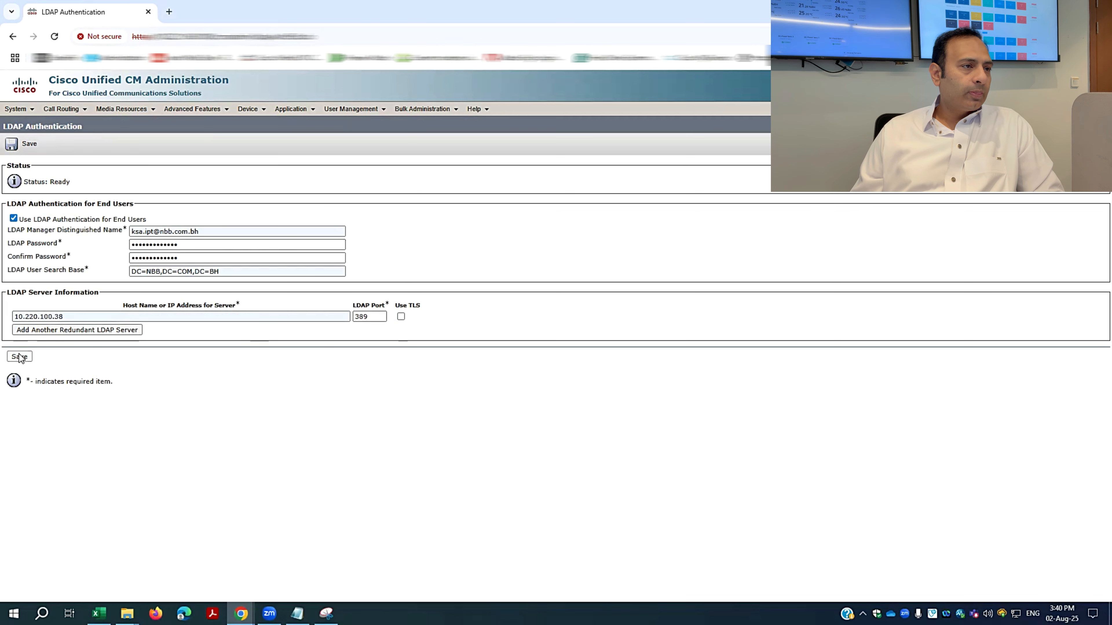
pyautogui.click(20, 112)
# Open LDAP-Directory from the directory list and run a confirmed Perform Full Sync Now.
pyautogui.moveTo(39, 264)
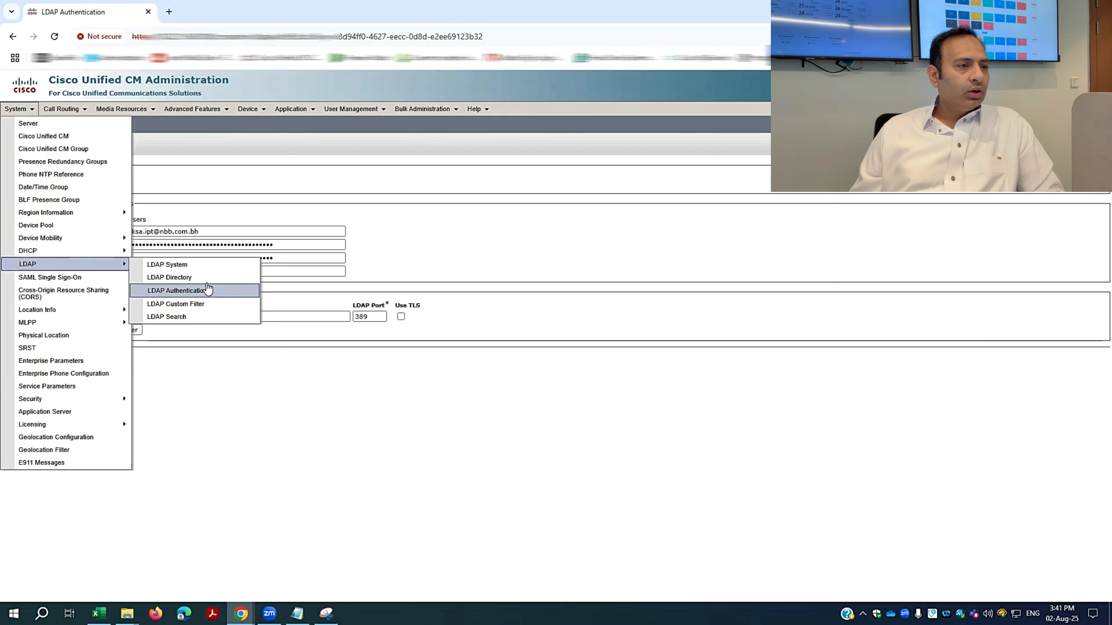
pyautogui.click(191, 280)
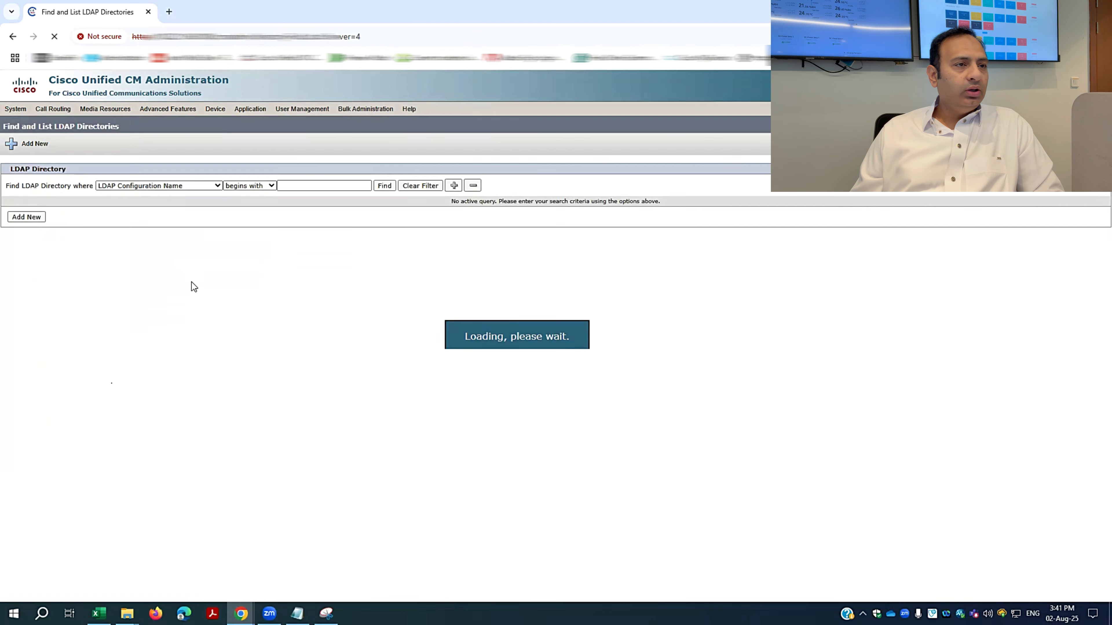
pyautogui.click(384, 185)
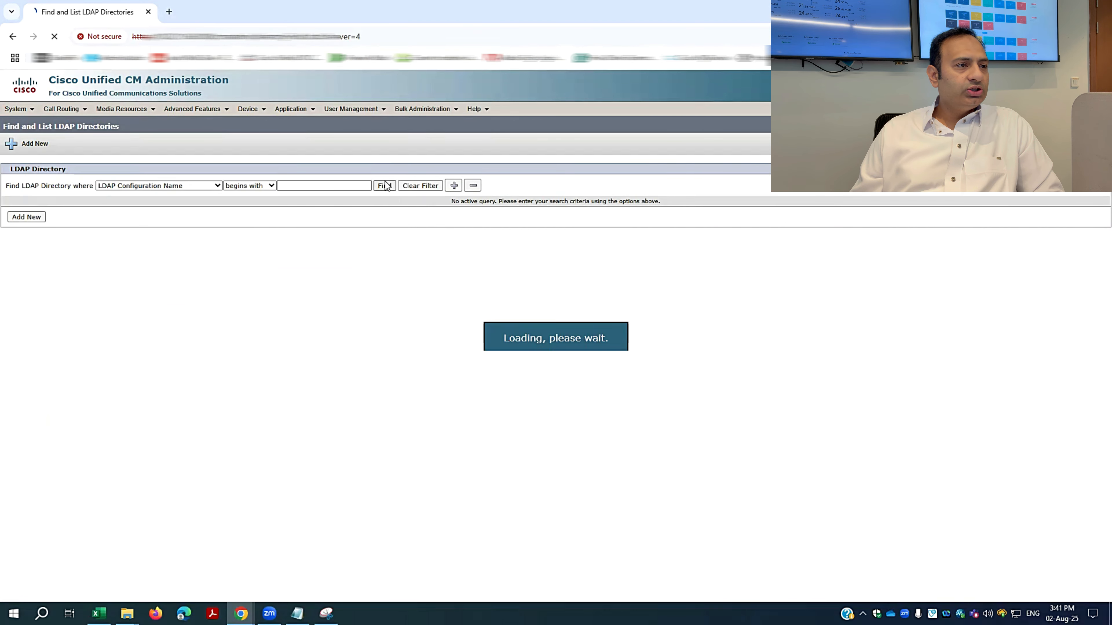
pyautogui.click(95, 256)
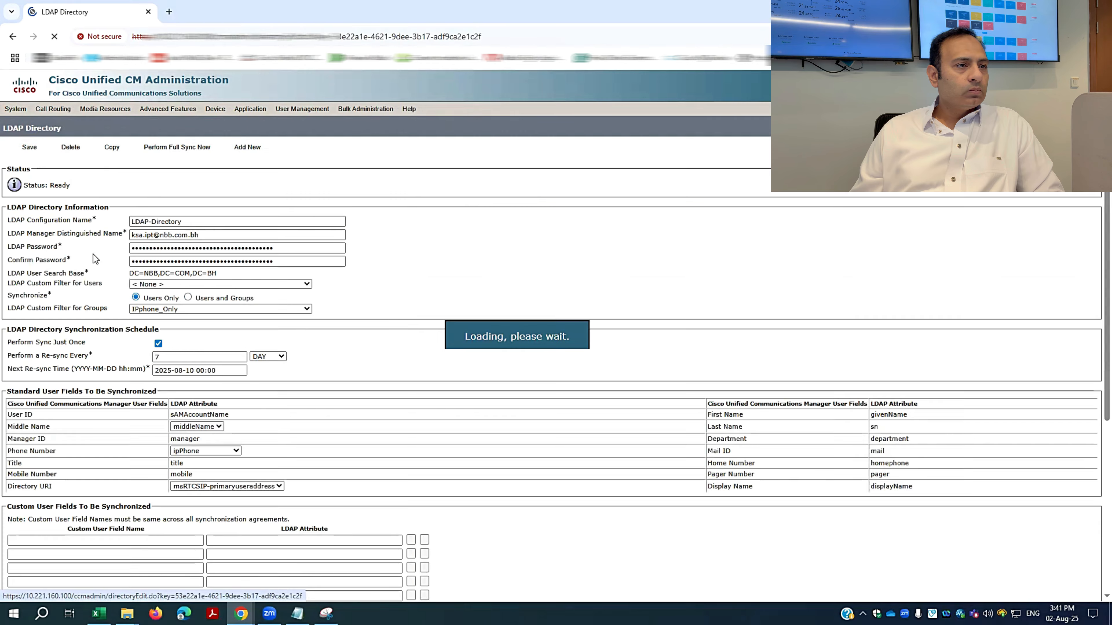
pyautogui.click(159, 148)
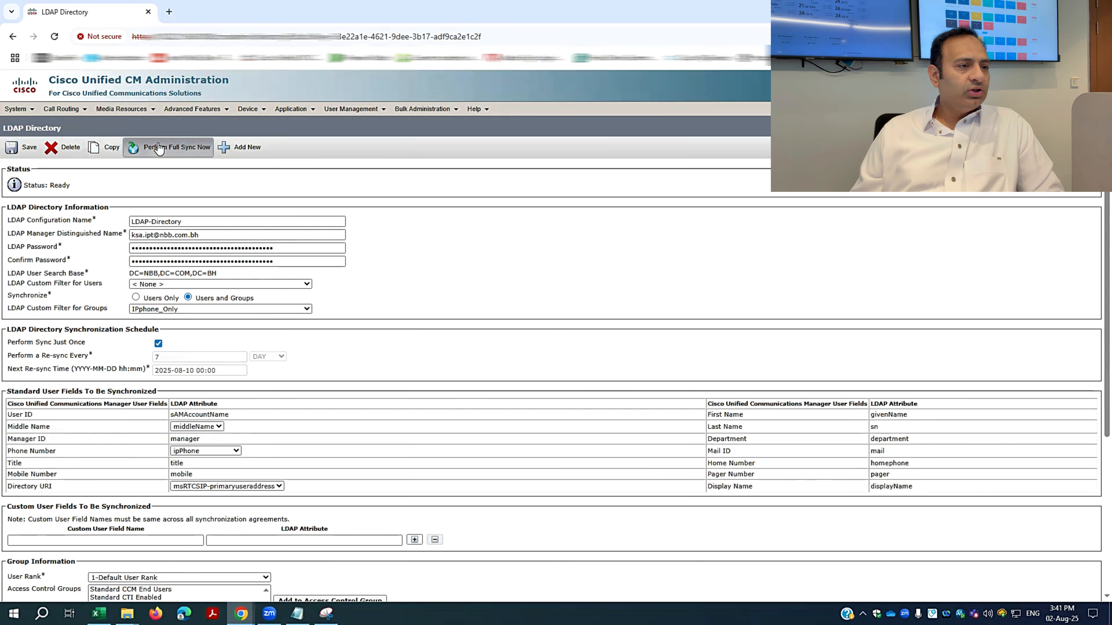
pyautogui.click(607, 146)
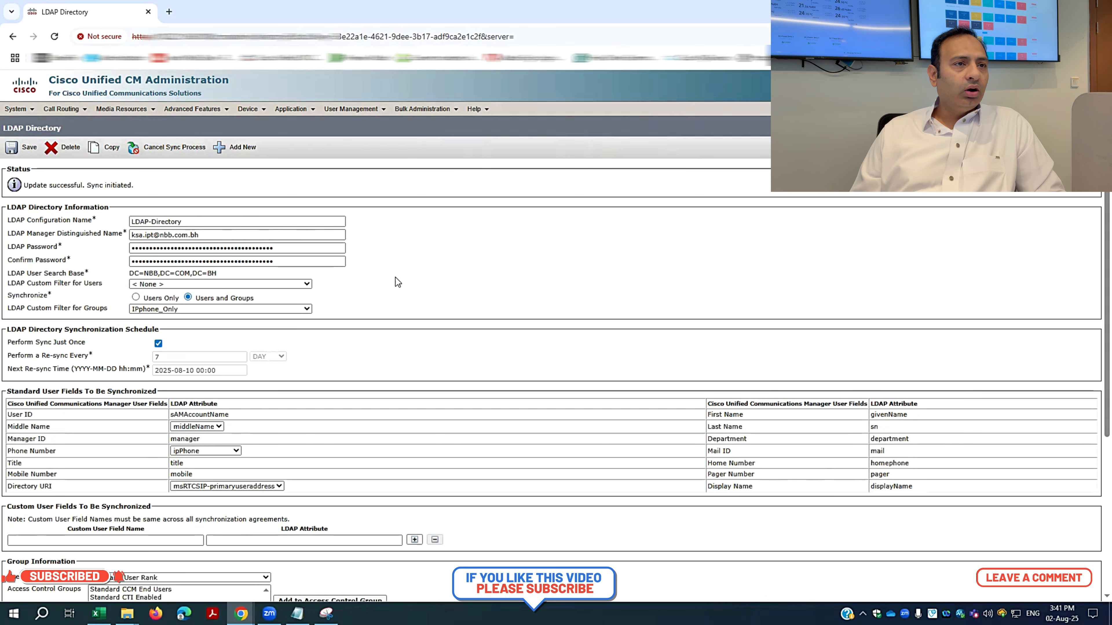
pyautogui.moveTo(344, 113)
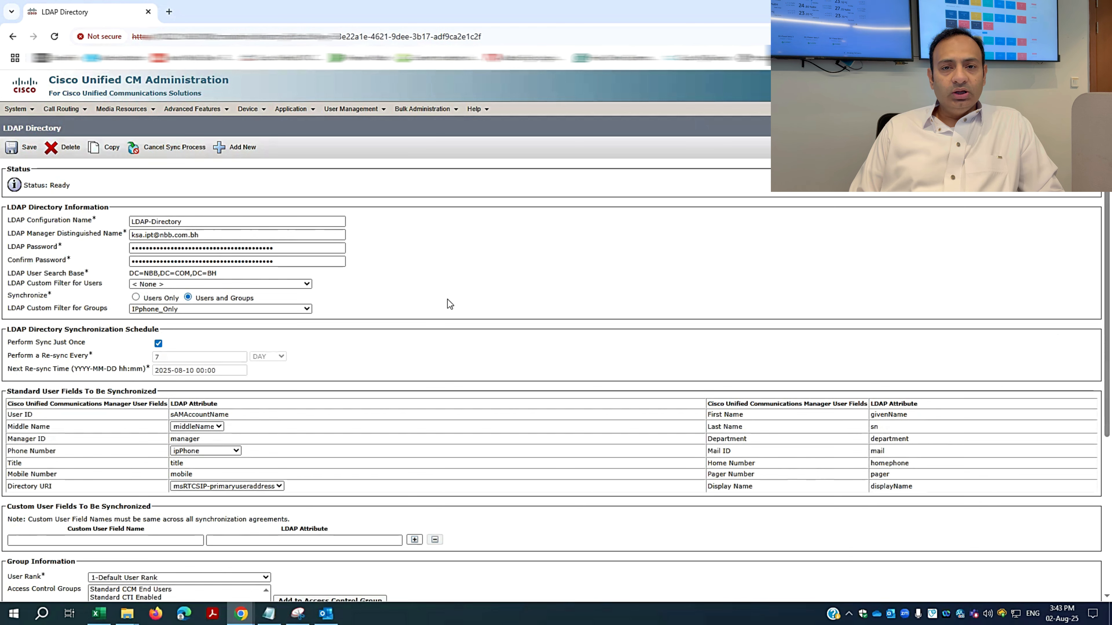
# In Serviceability's Service Activation, load the services for server KSADRCUCM01.
pyautogui.click(1020, 81)
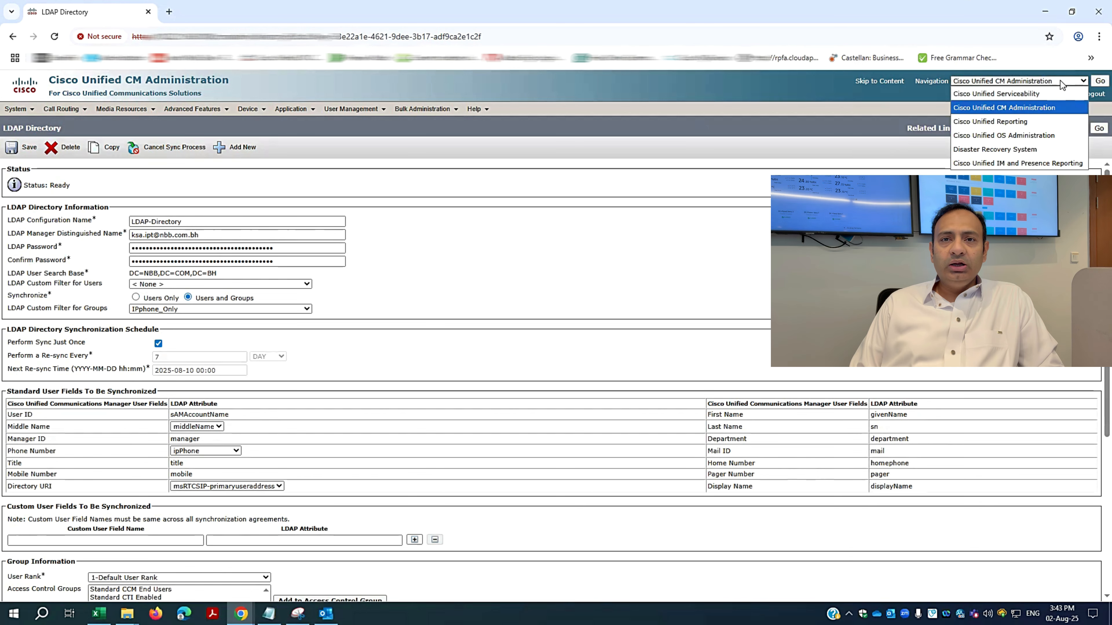
pyautogui.click(1024, 99)
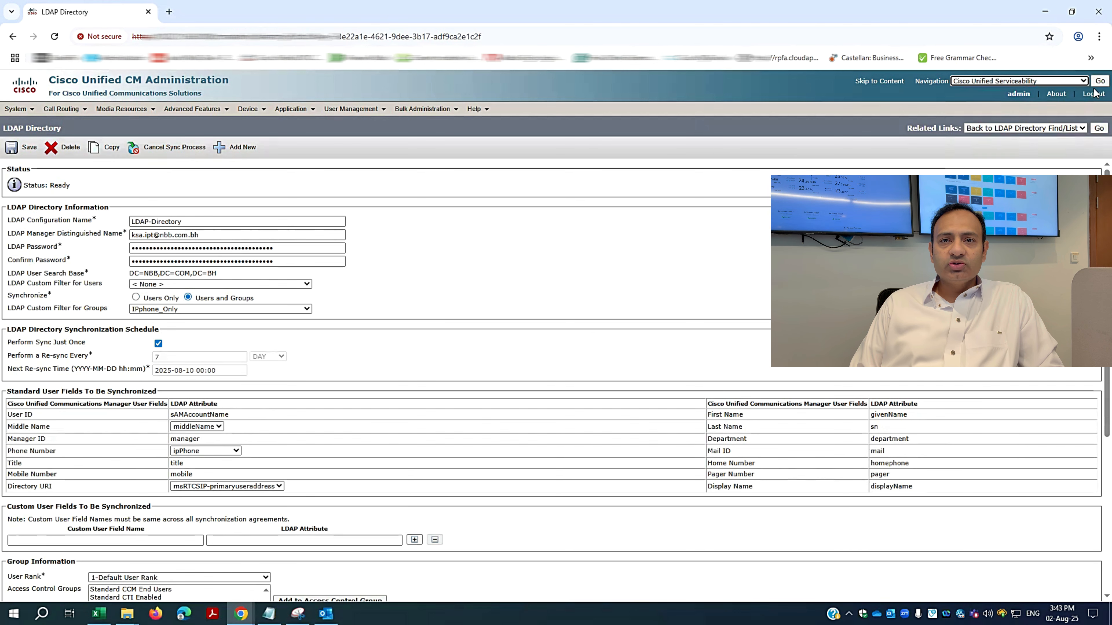
pyautogui.click(1095, 82)
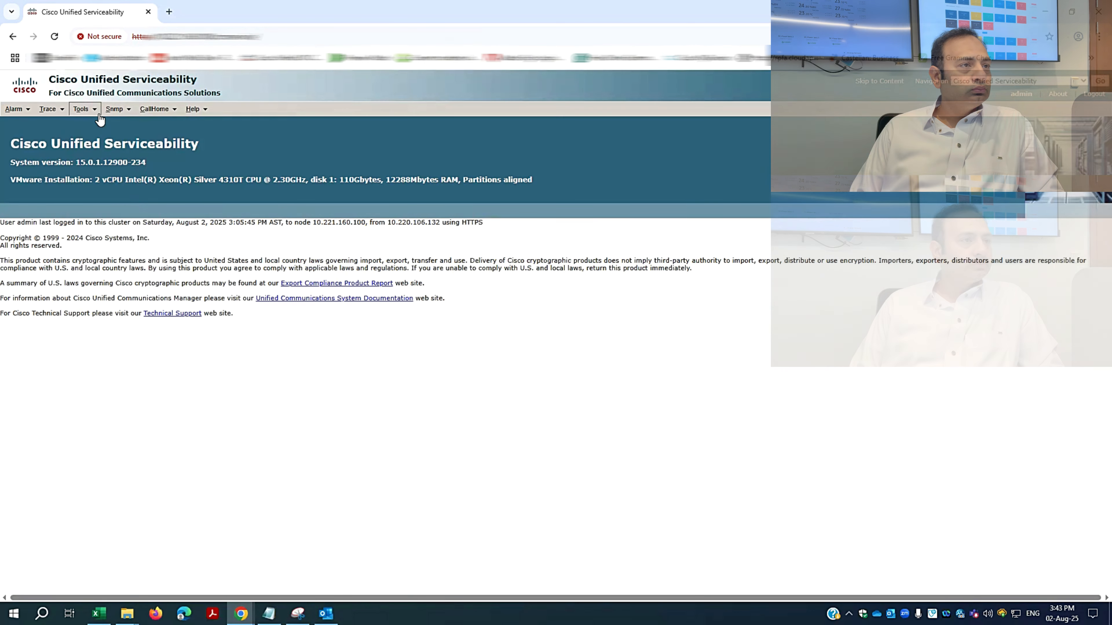
pyautogui.moveTo(146, 115)
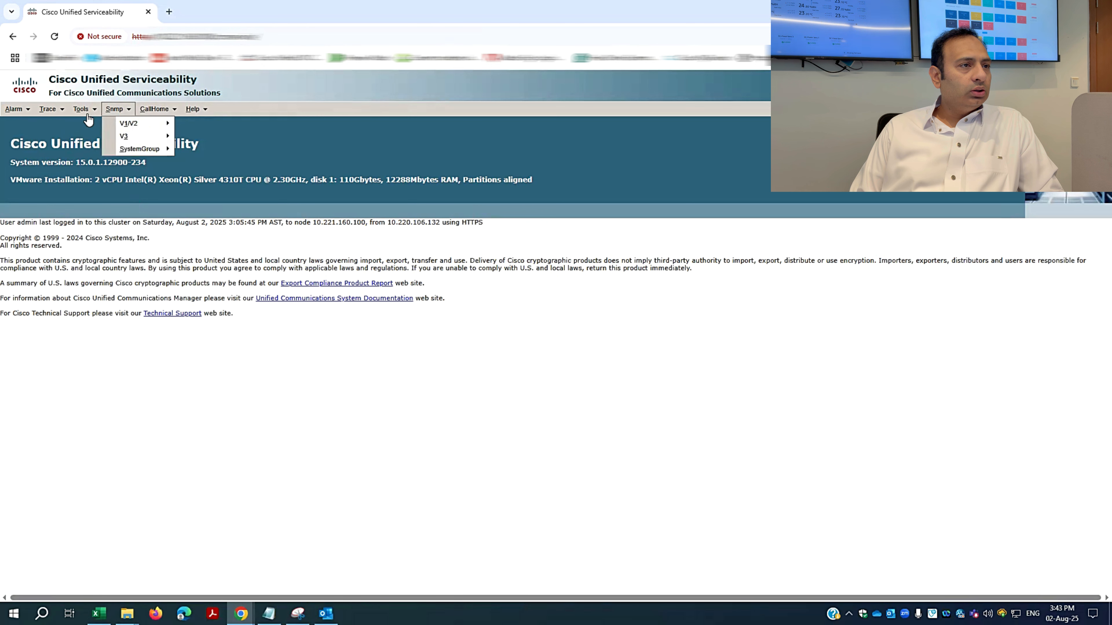
pyautogui.moveTo(83, 111)
pyautogui.click(91, 131)
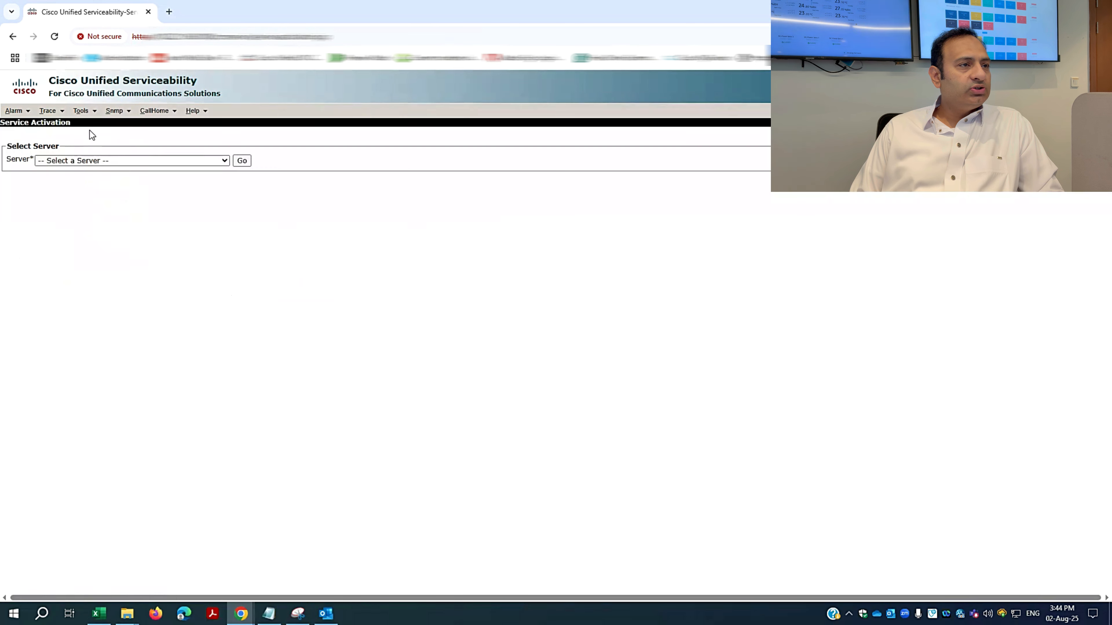
pyautogui.click(141, 161)
pyautogui.click(139, 188)
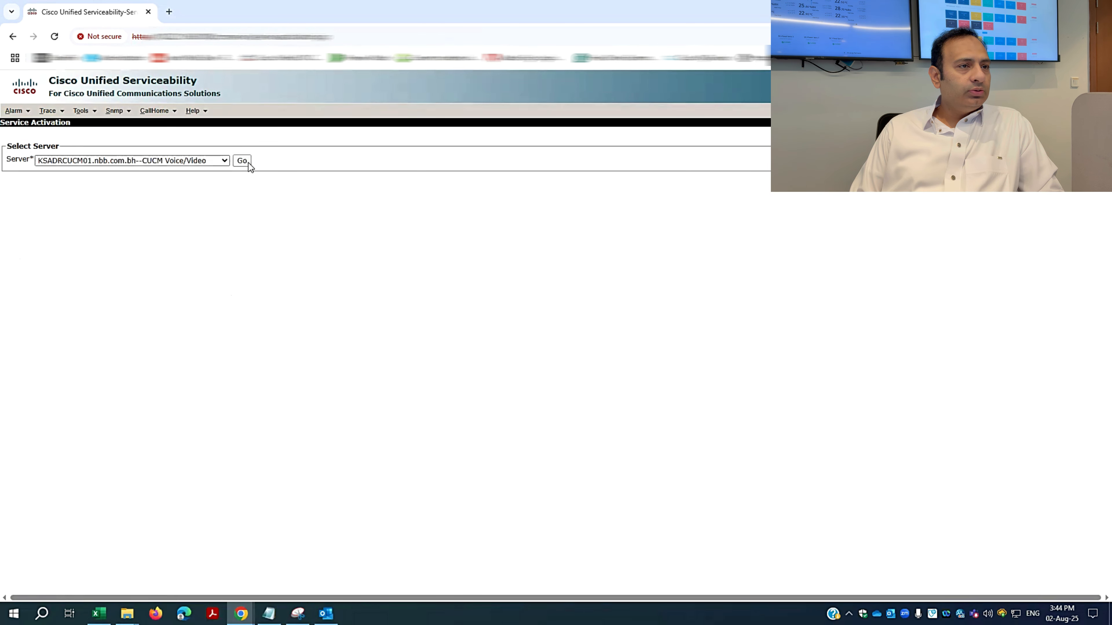
pyautogui.click(248, 162)
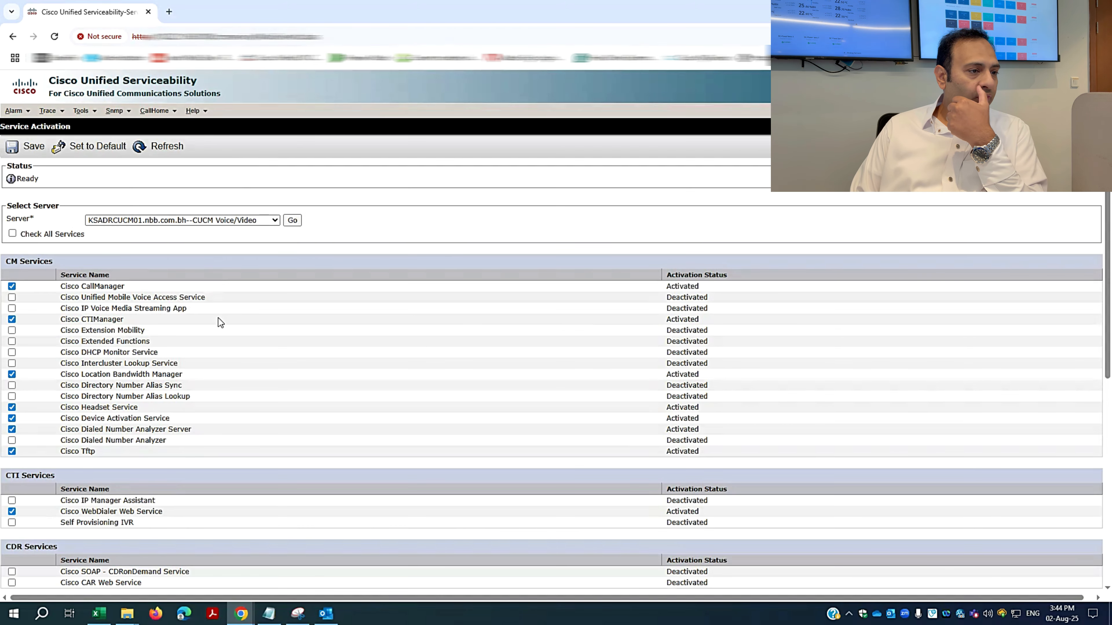
# Check Cisco DirSync, save, and confirm the service activation.
pyautogui.scroll(-6, 231, 412)
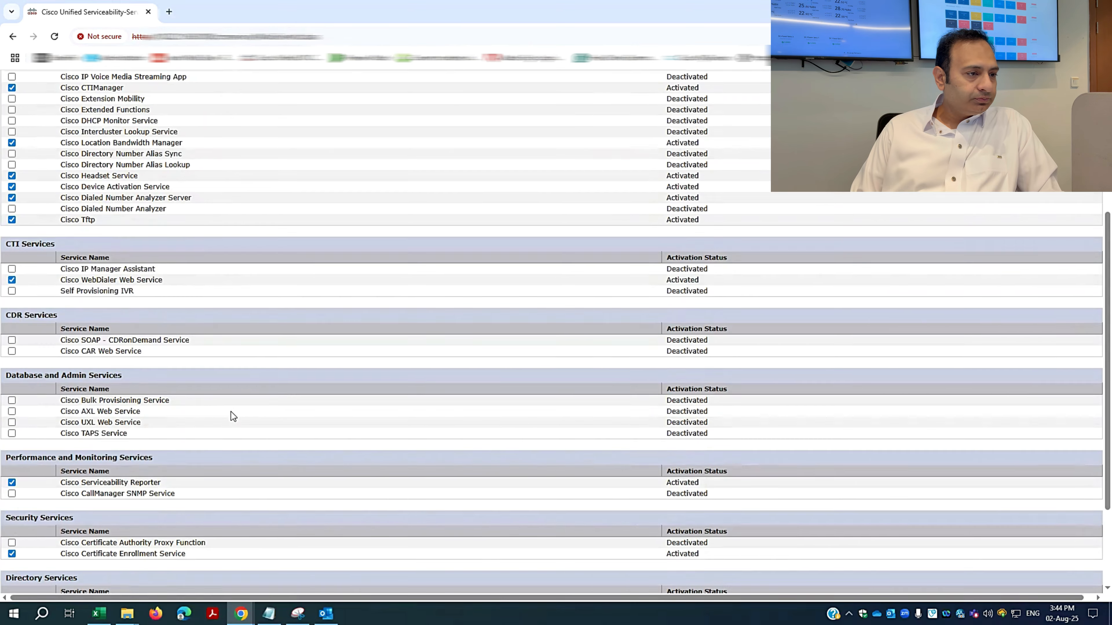
pyautogui.scroll(-1, 232, 409)
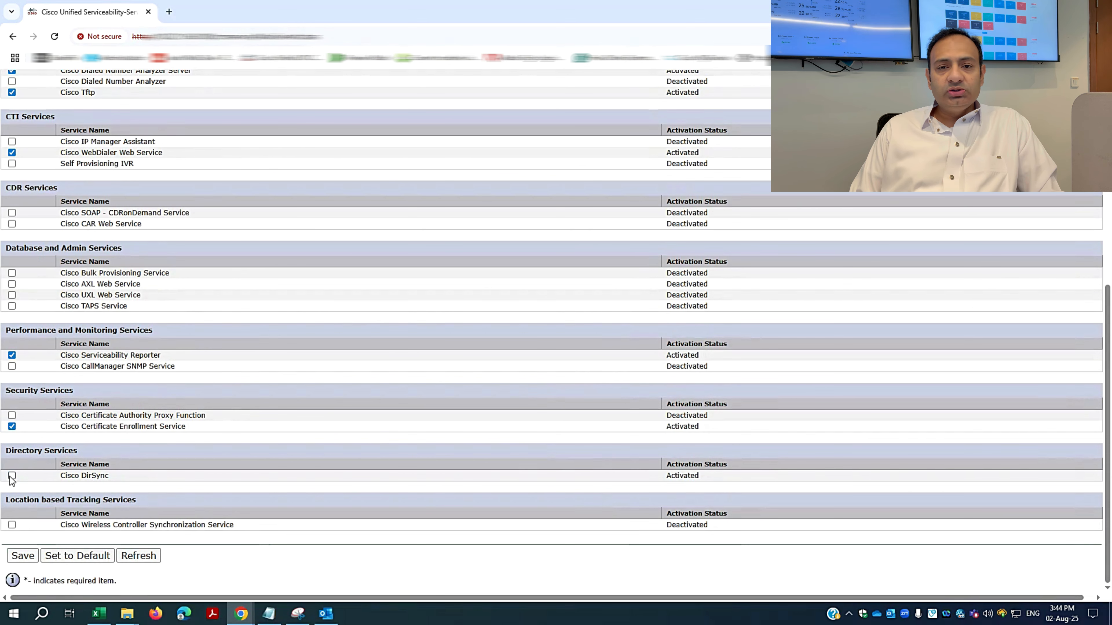
pyautogui.click(11, 476)
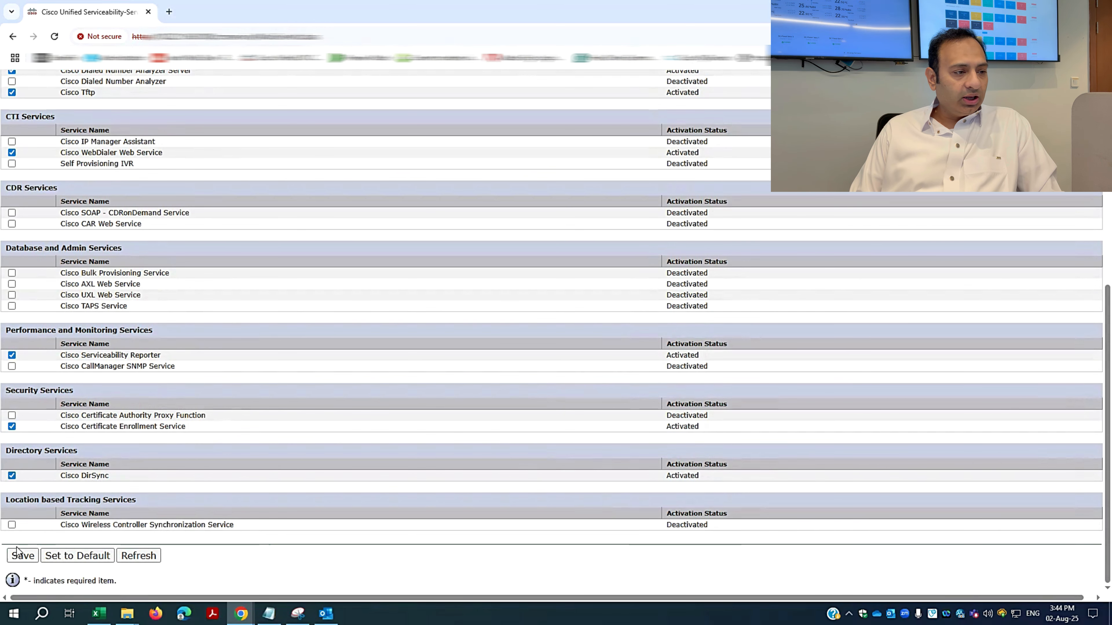
pyautogui.click(23, 556)
pyautogui.click(587, 116)
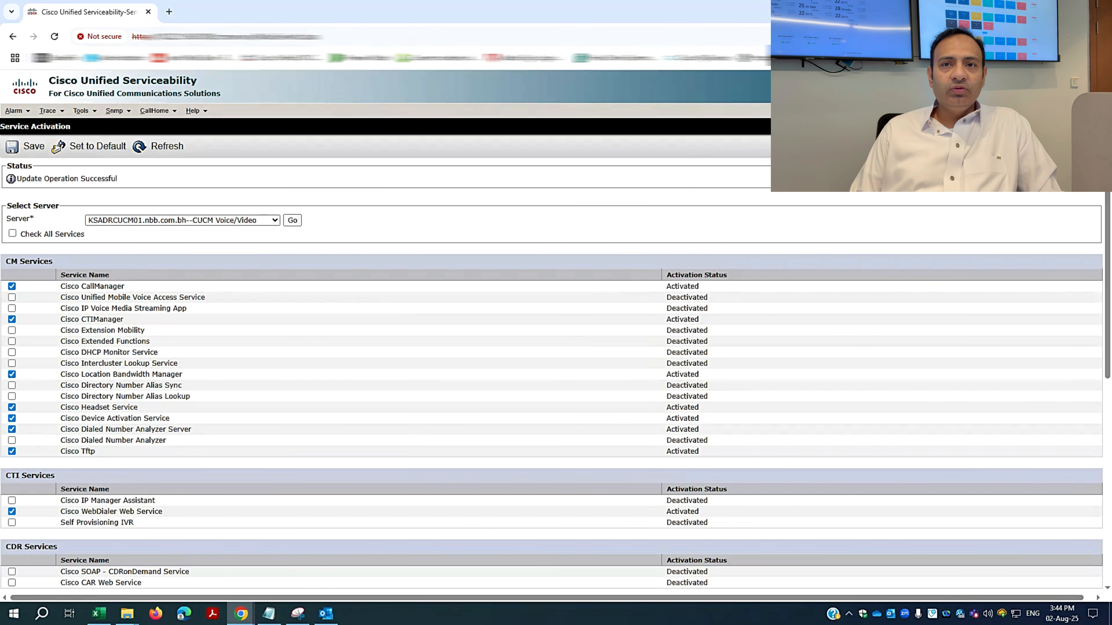
pyautogui.click(1093, 80)
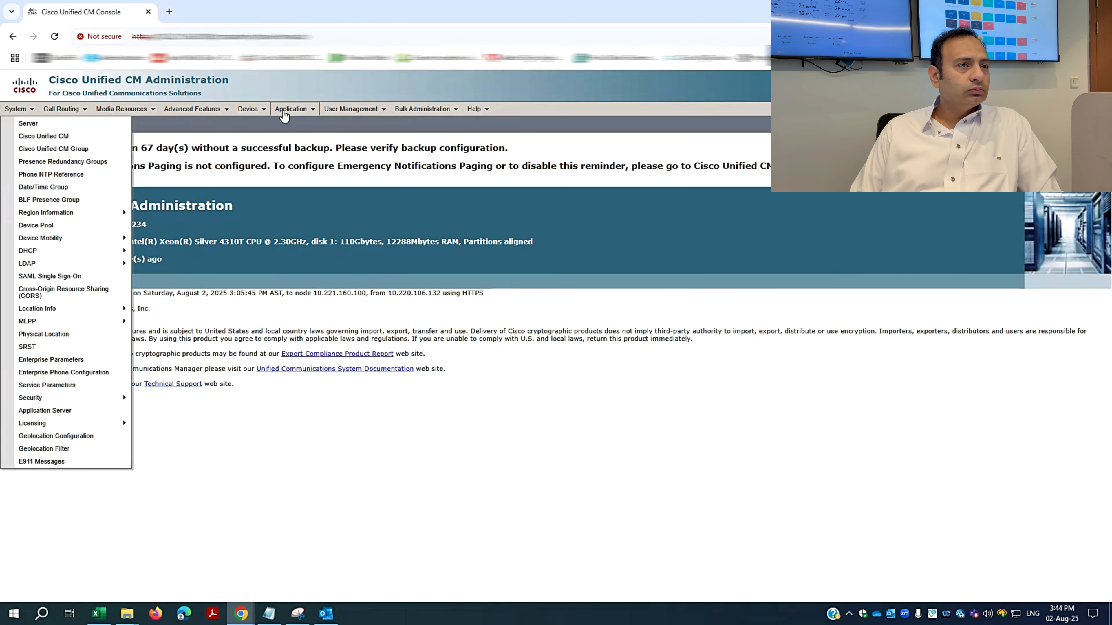
# List all end users and highlight the total count of 1,609 synced users.
pyautogui.moveTo(350, 109)
pyautogui.click(362, 137)
pyautogui.click(325, 187)
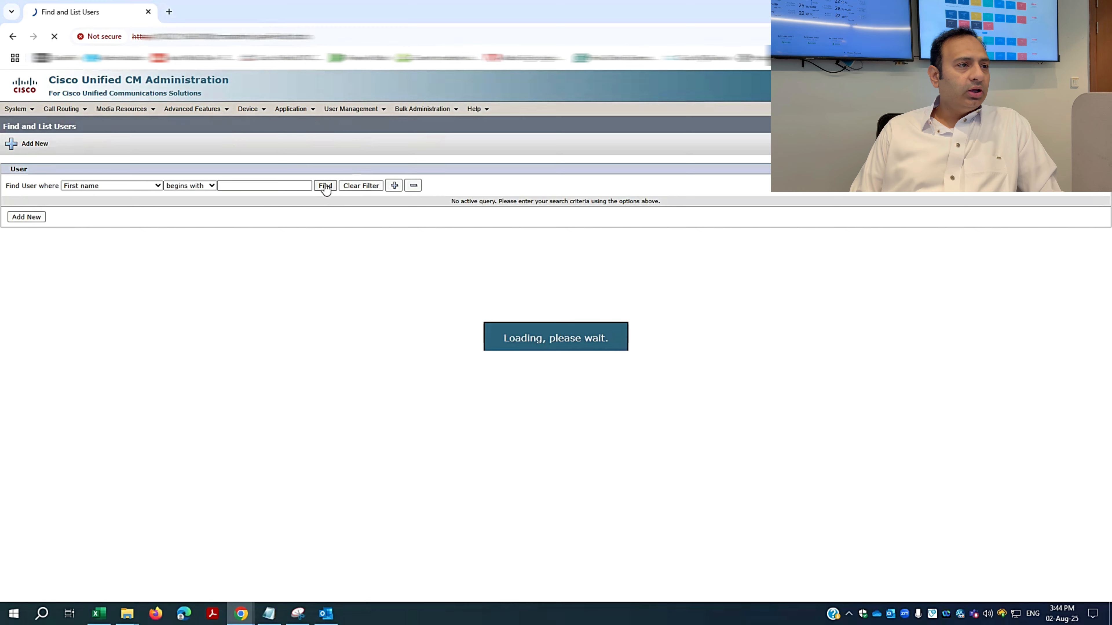
pyautogui.scroll(-4, 447, 327)
pyautogui.scroll(4, 447, 324)
pyautogui.moveTo(59, 209); pyautogui.dragTo(126, 207)
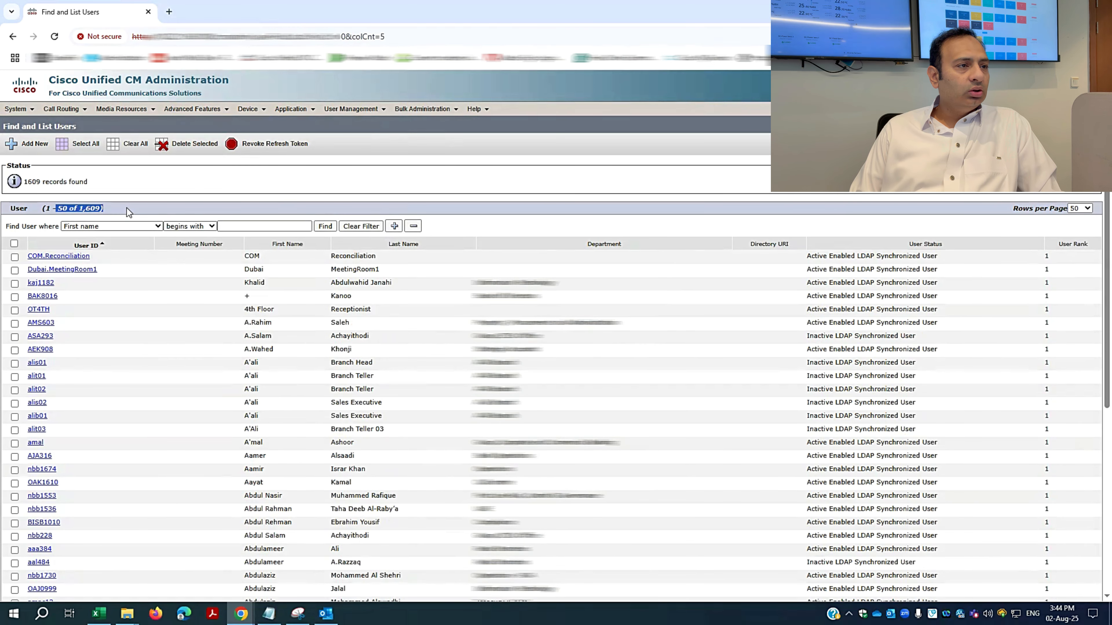
pyautogui.doubleClick(90, 208)
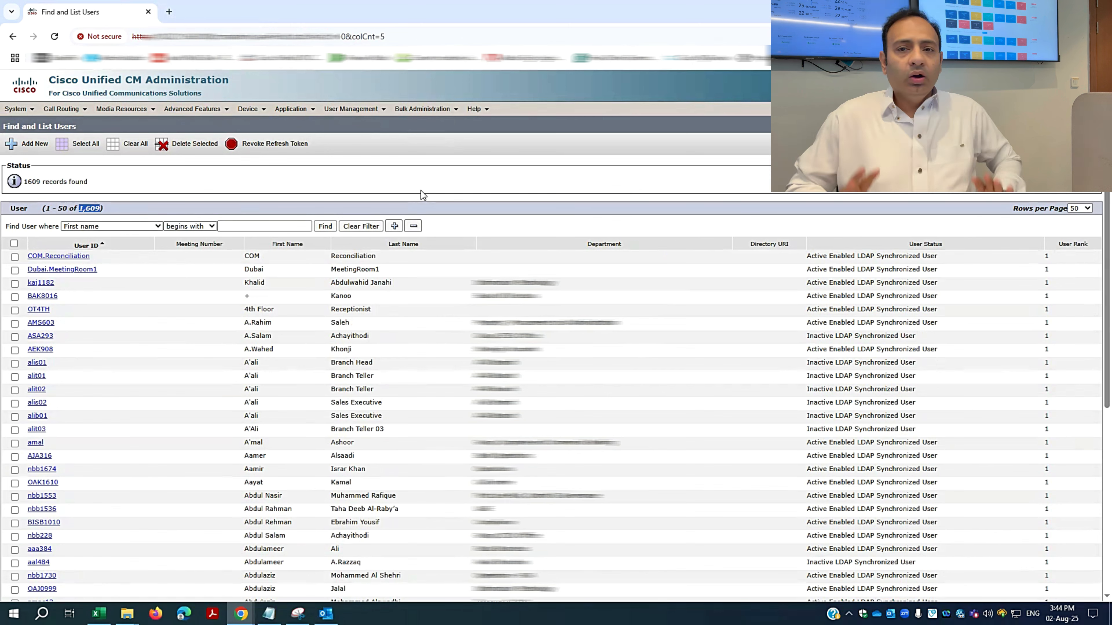
# List phones by Directory Number and open SEP0029C2C829FA, the Cisco 8841 on line 9870.
pyautogui.moveTo(249, 110)
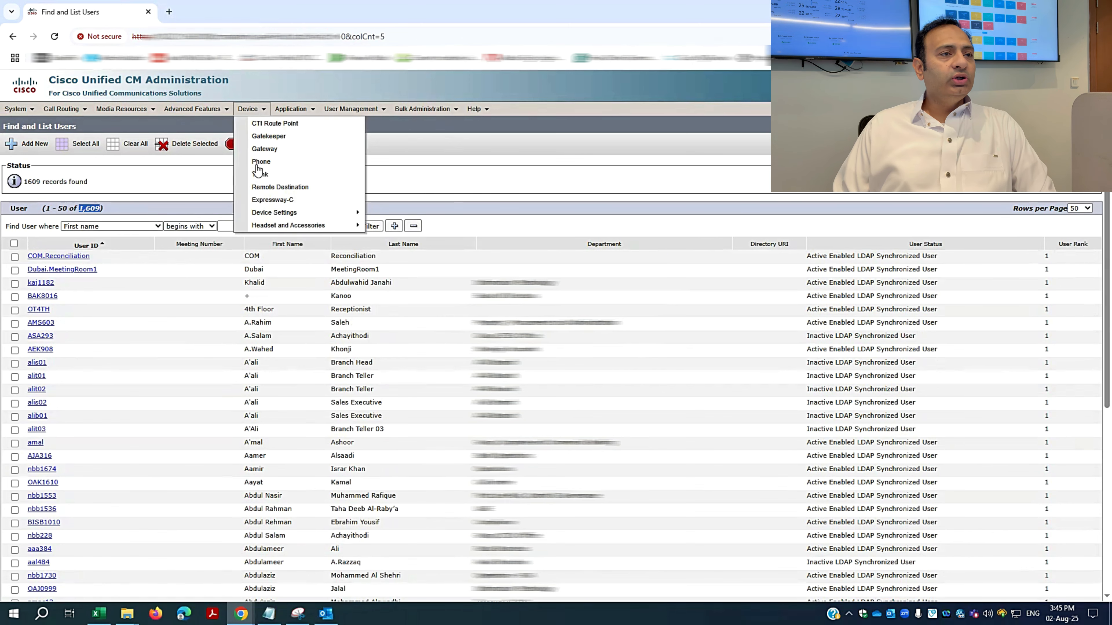
pyautogui.click(257, 165)
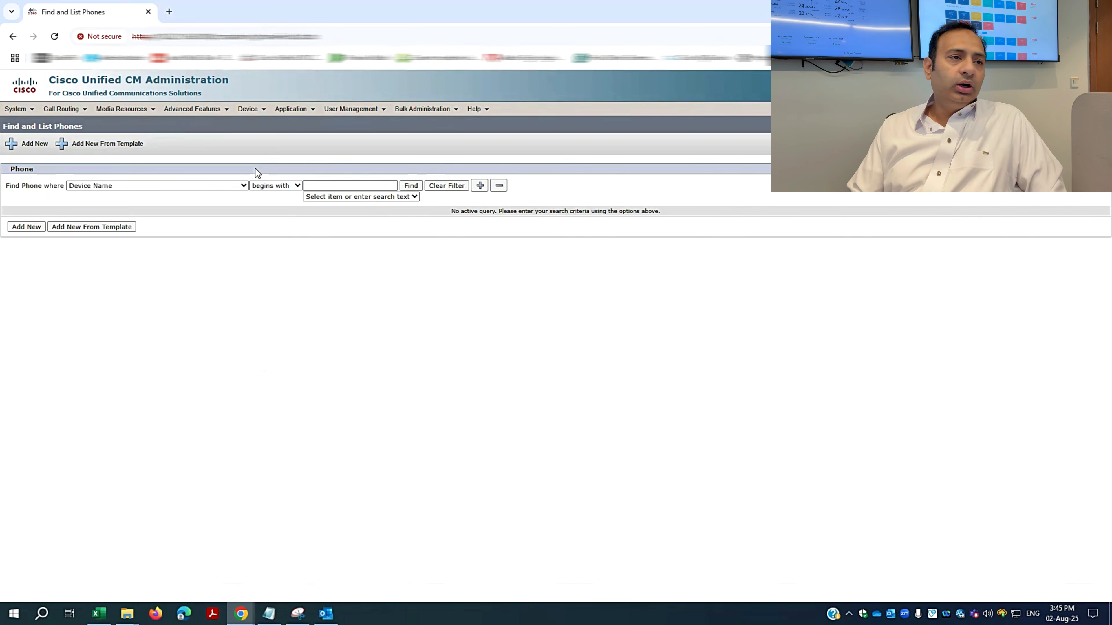
pyautogui.click(239, 185)
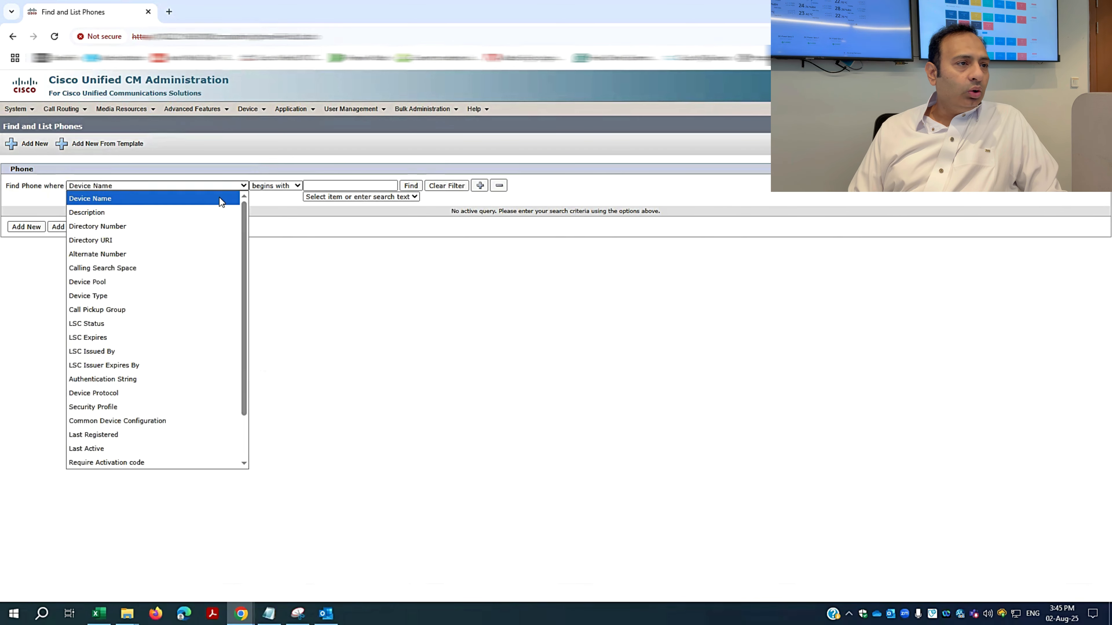
pyautogui.click(115, 227)
pyautogui.click(407, 189)
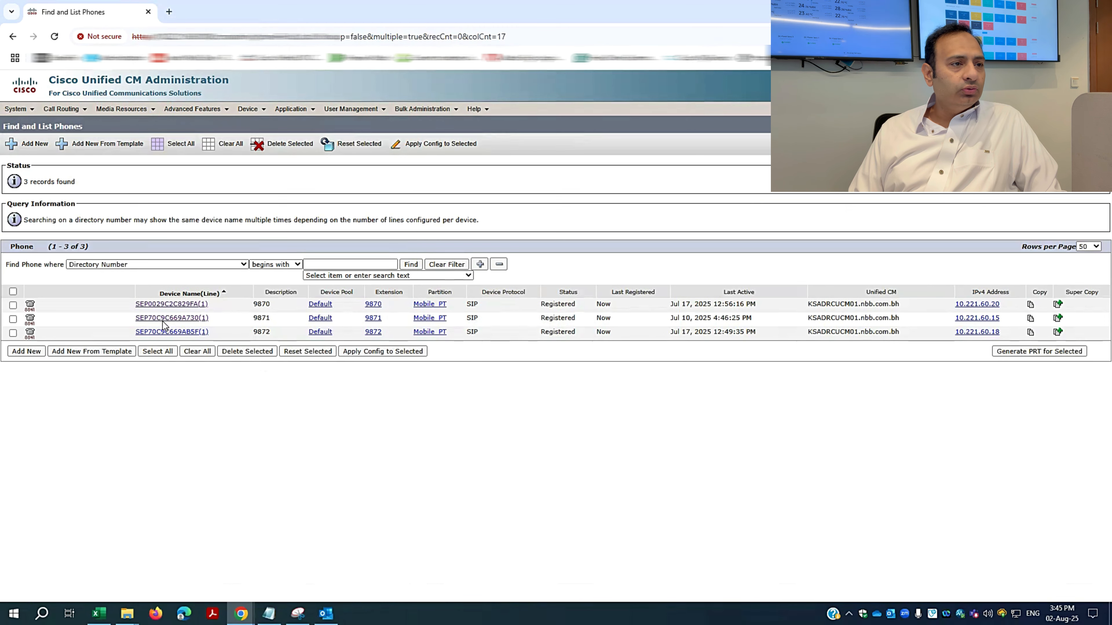
pyautogui.click(186, 304)
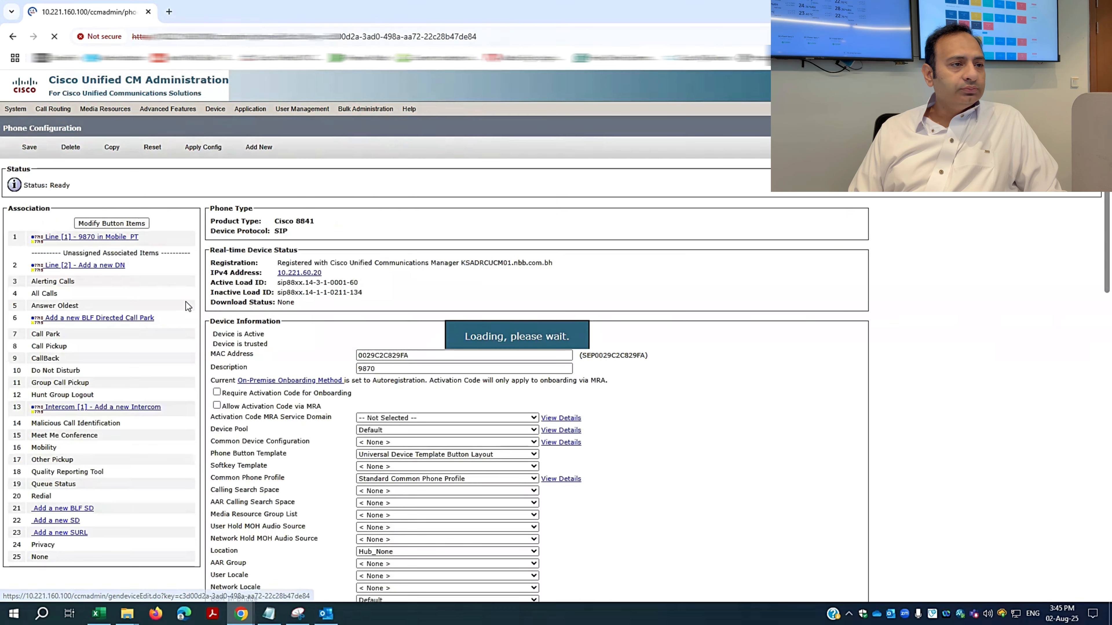
# Scroll to the Owner User ID field and view its owner list without choosing anyone.
pyautogui.scroll(-10, 352, 454)
pyautogui.scroll(-15, 360, 452)
pyautogui.scroll(8, 359, 447)
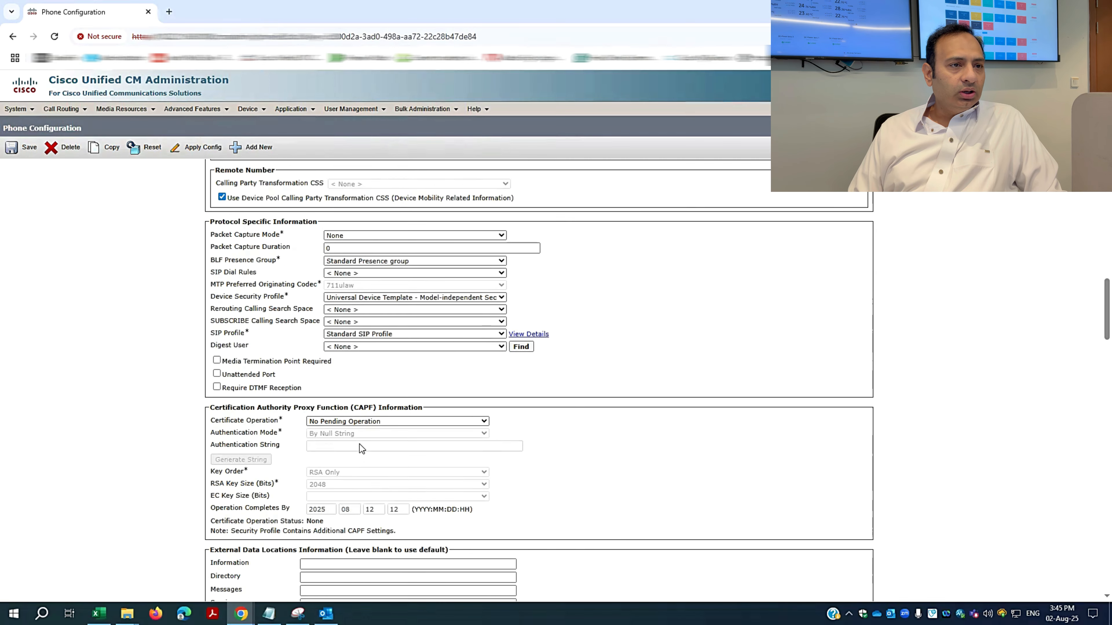
pyautogui.scroll(8, 360, 446)
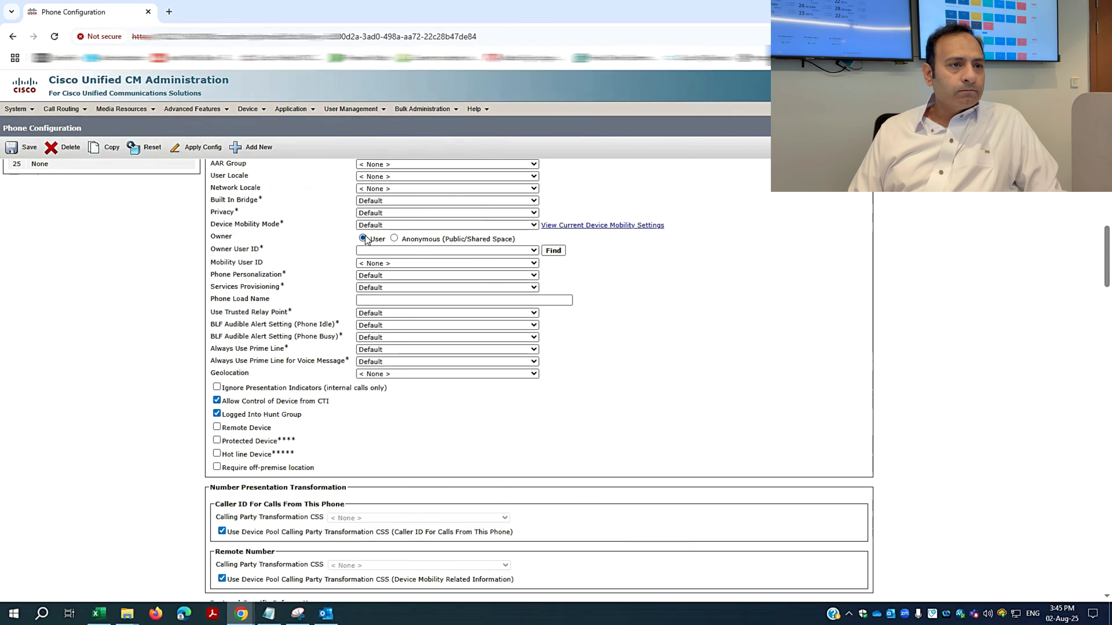
pyautogui.scroll(1, 232, 322)
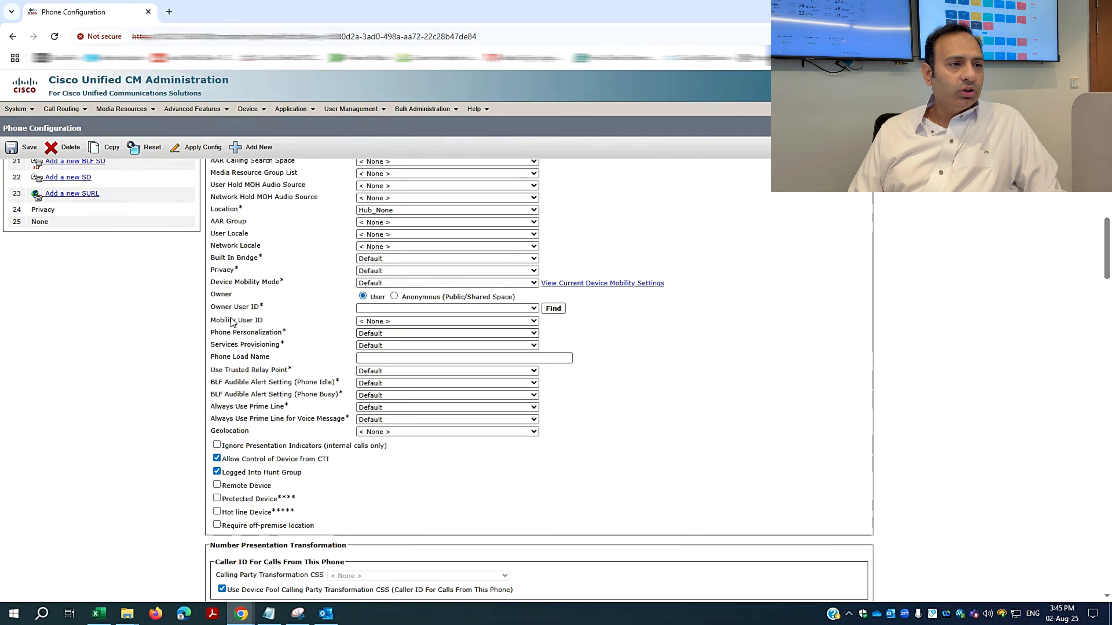
pyautogui.click(531, 311)
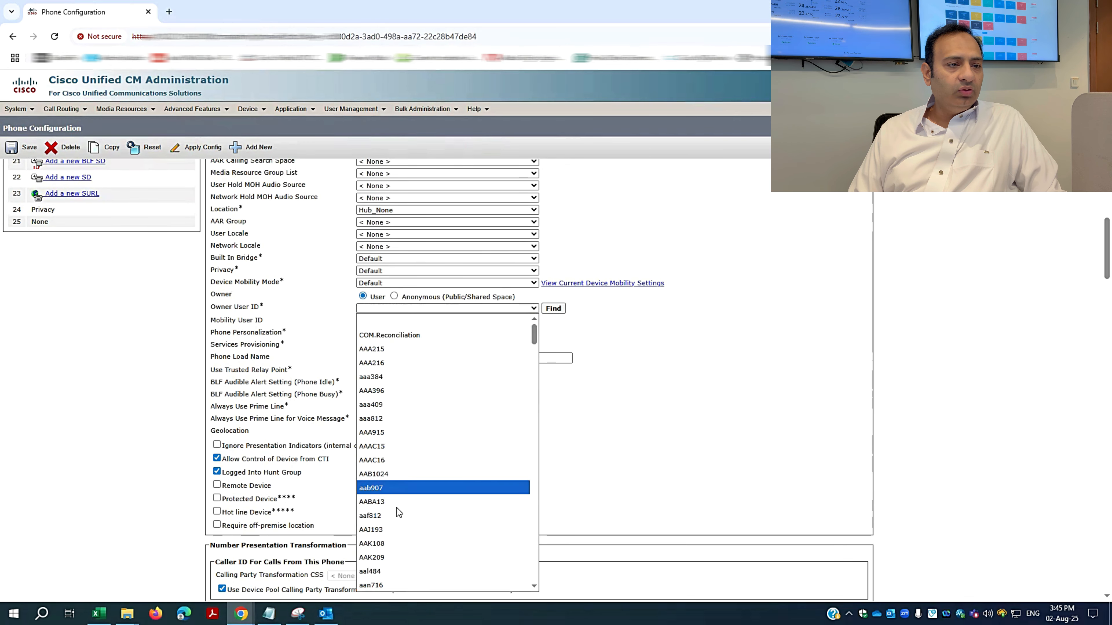
pyautogui.click(671, 440)
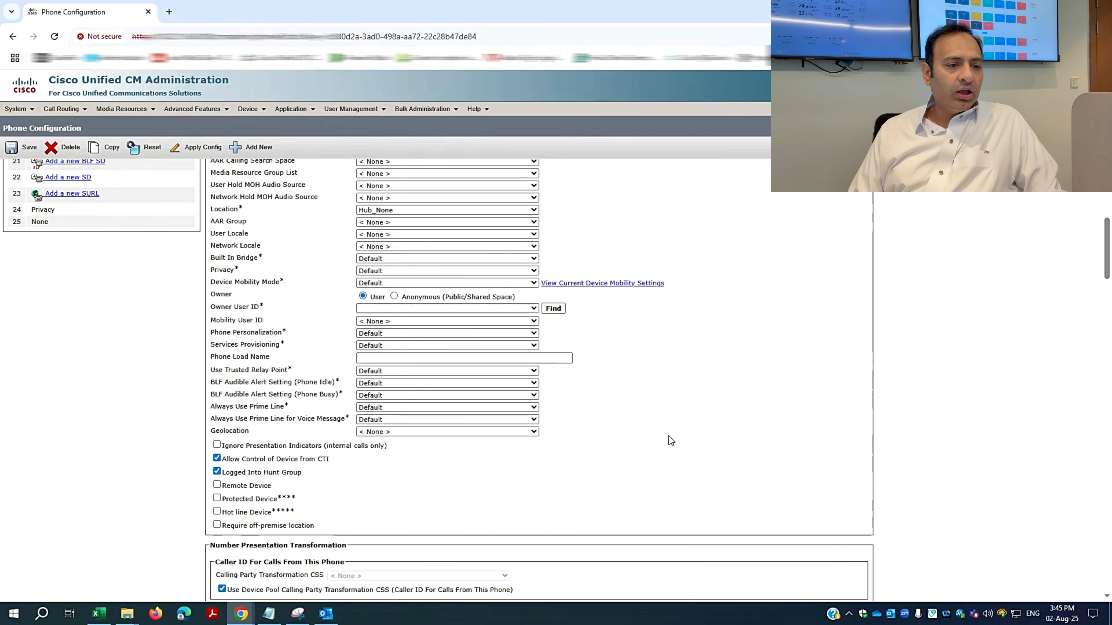
# Find the LDAP-synced end user by first name, set them as owner, and save the phone.
pyautogui.click(544, 309)
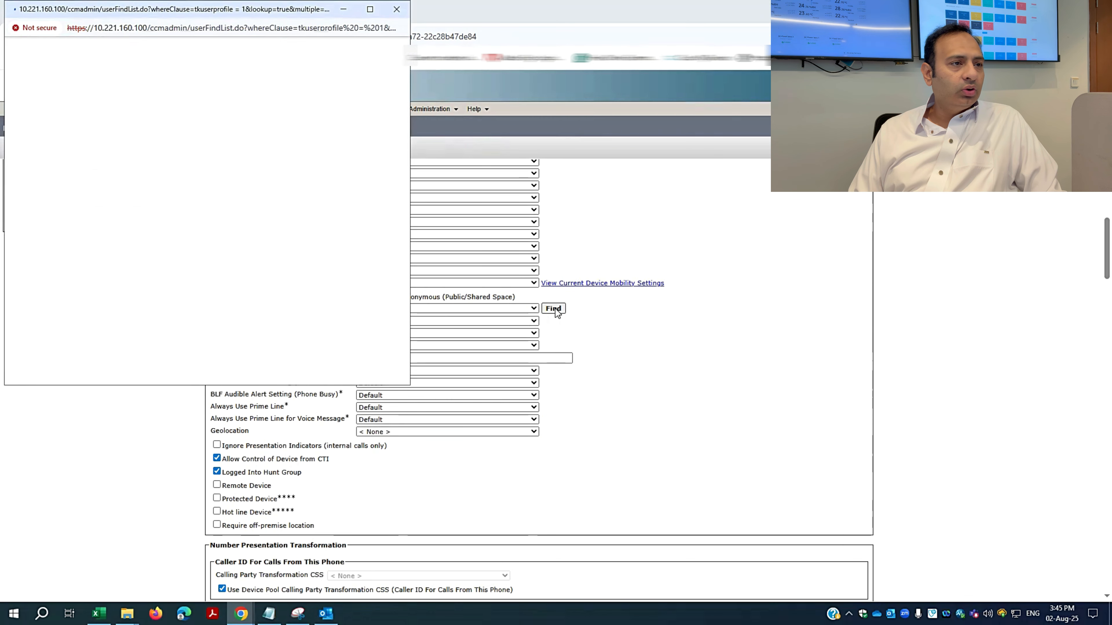
pyautogui.click(278, 208)
pyautogui.write('jehanzaib')
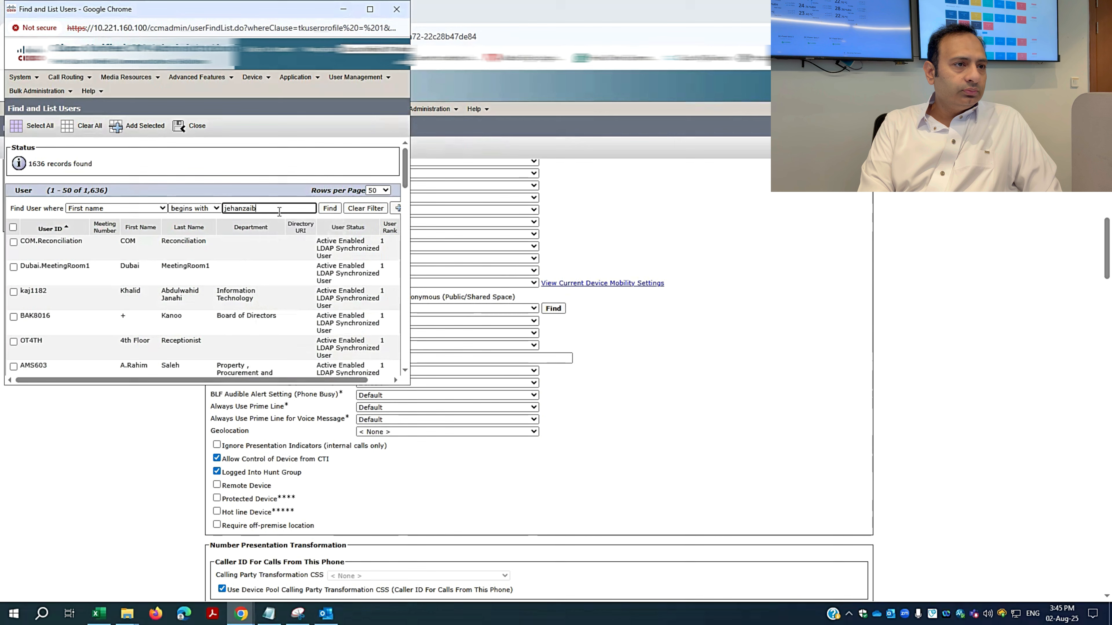
pyautogui.press('Return')
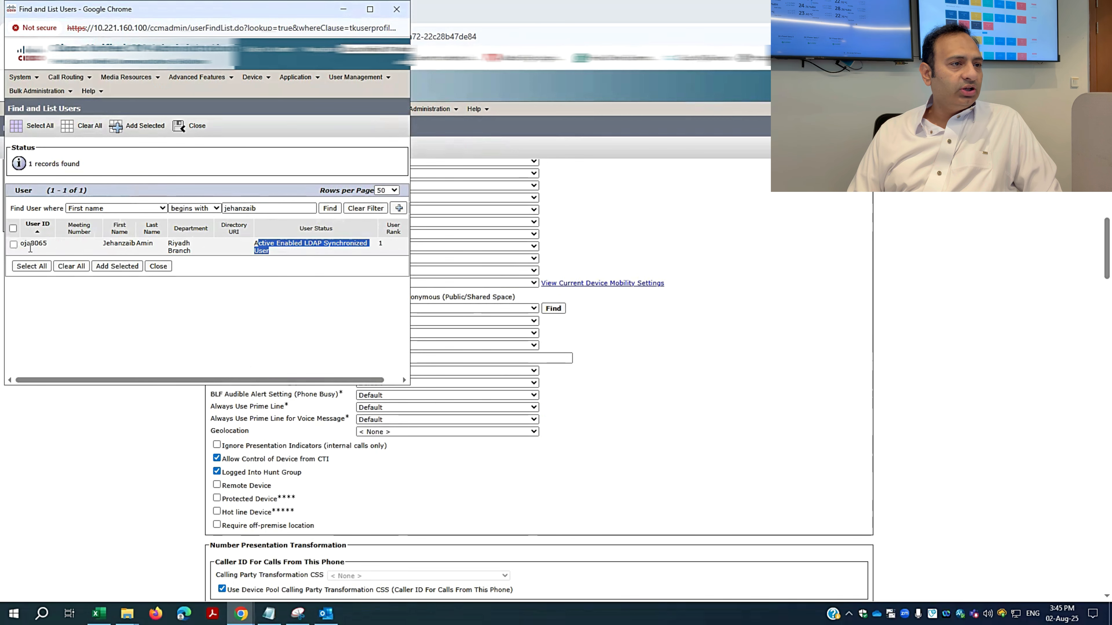
pyautogui.click(111, 269)
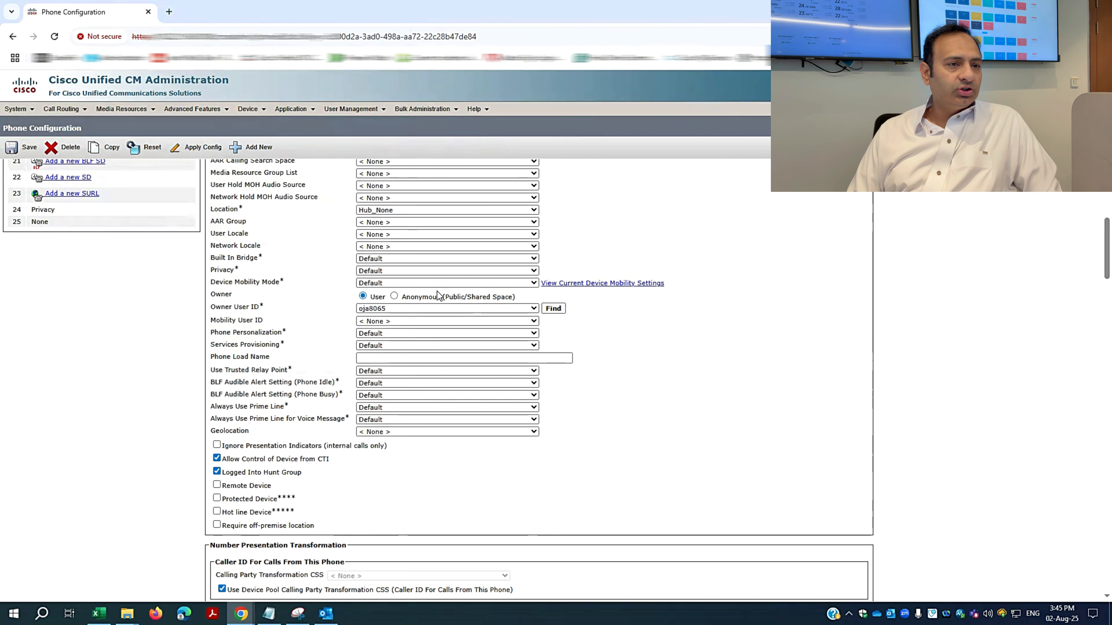
pyautogui.click(17, 154)
pyautogui.click(661, 124)
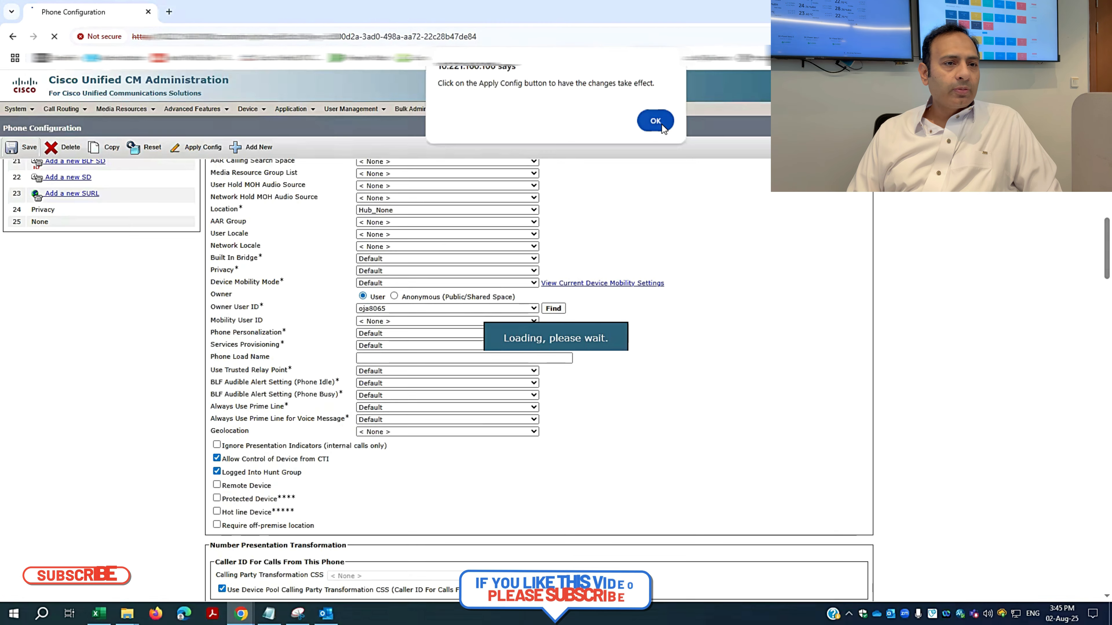